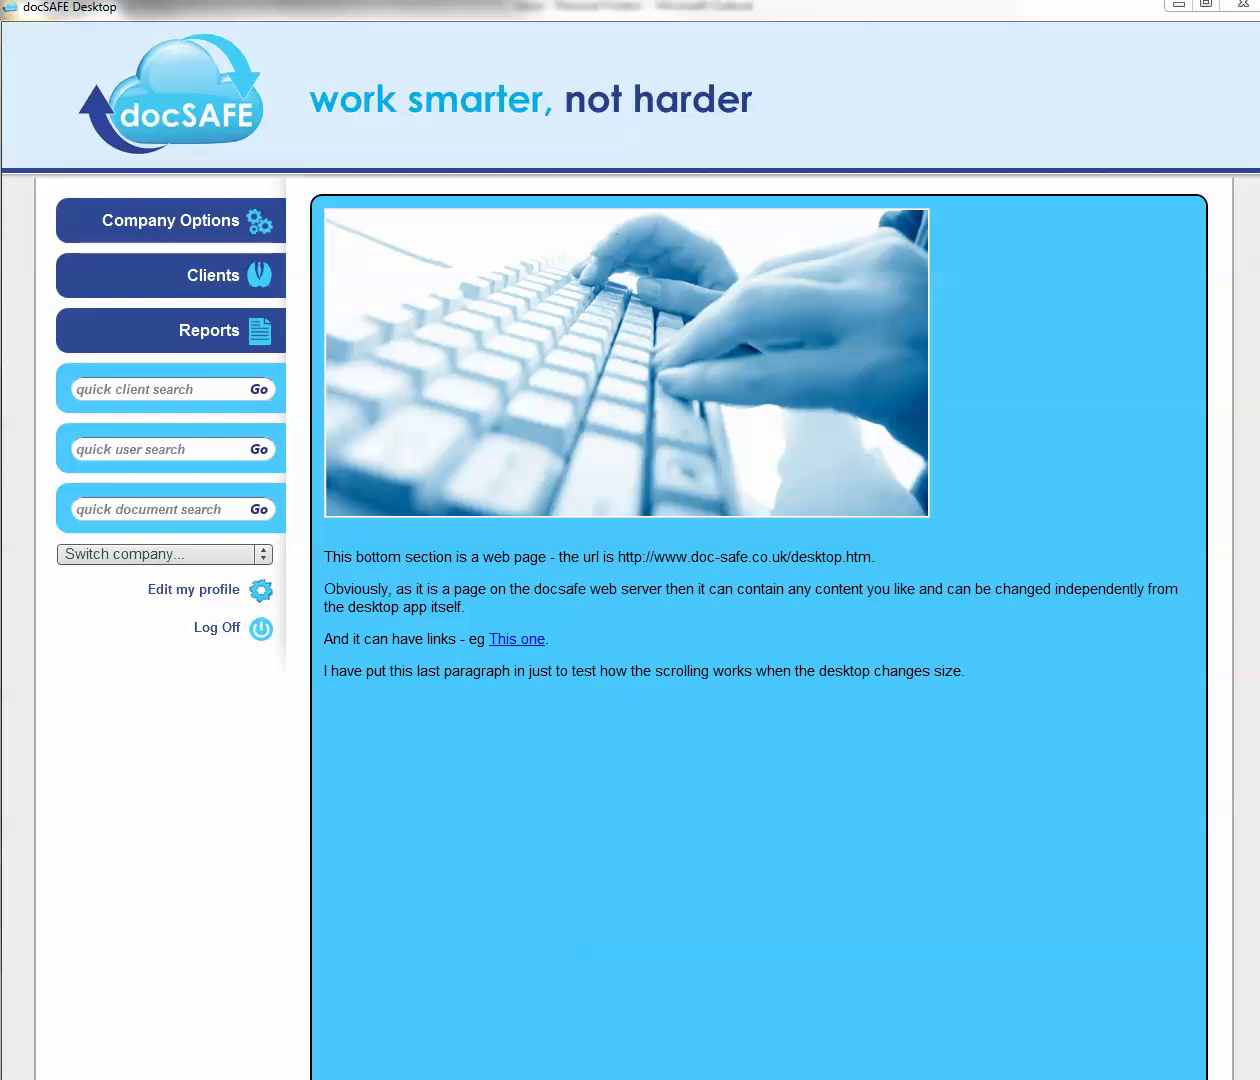
Find the client "geese" with the quick client search and open the client's Taxation information folder
{"action": "left_click", "coordinate": [142, 391]}
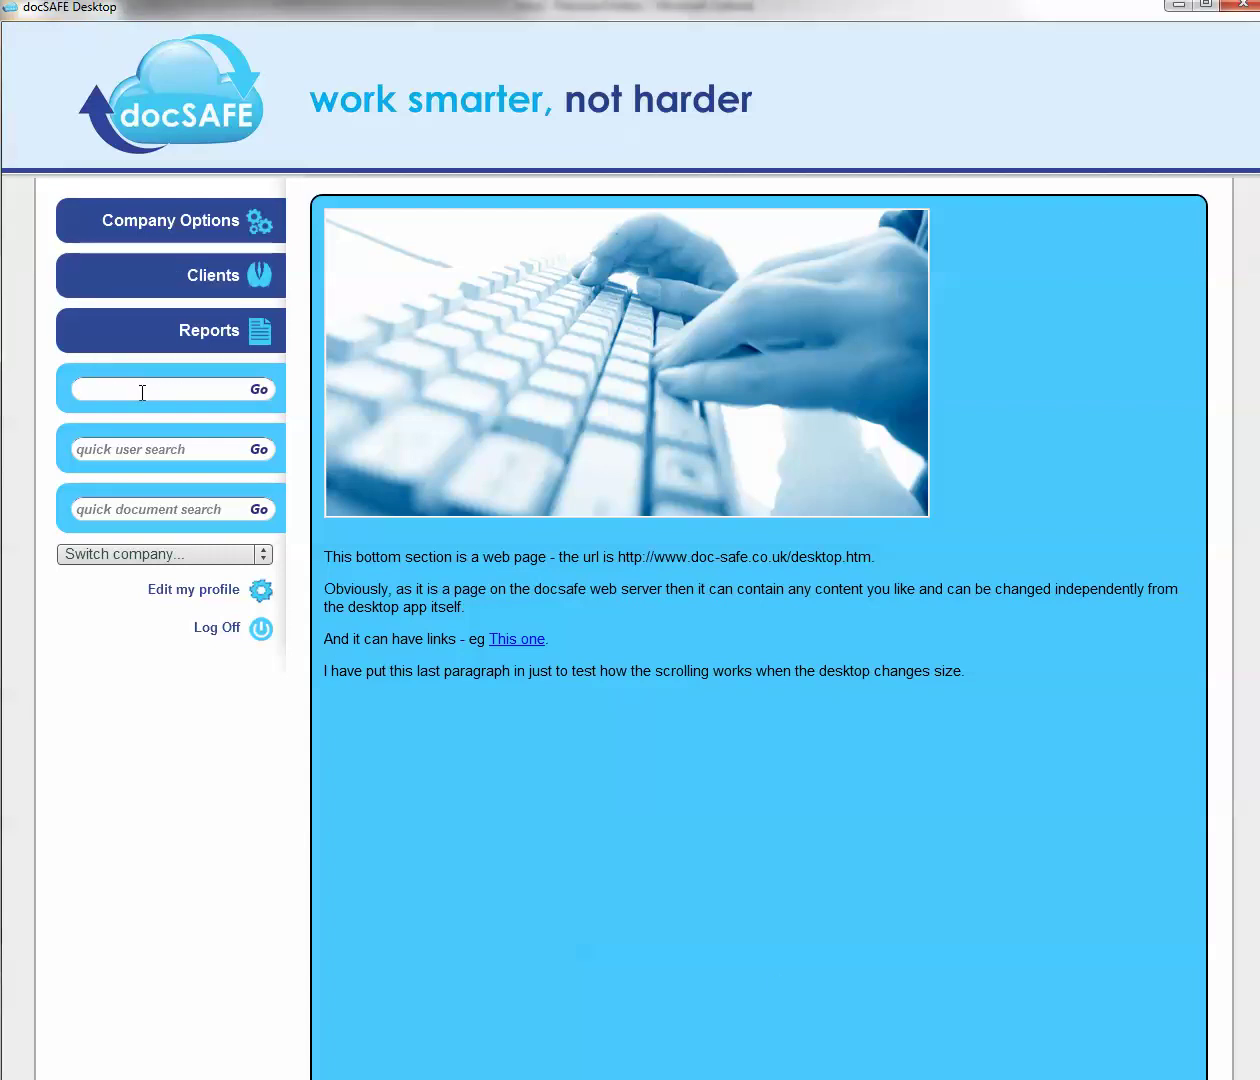
{"action": "type", "text": "geese"}
{"action": "key", "text": "Return"}
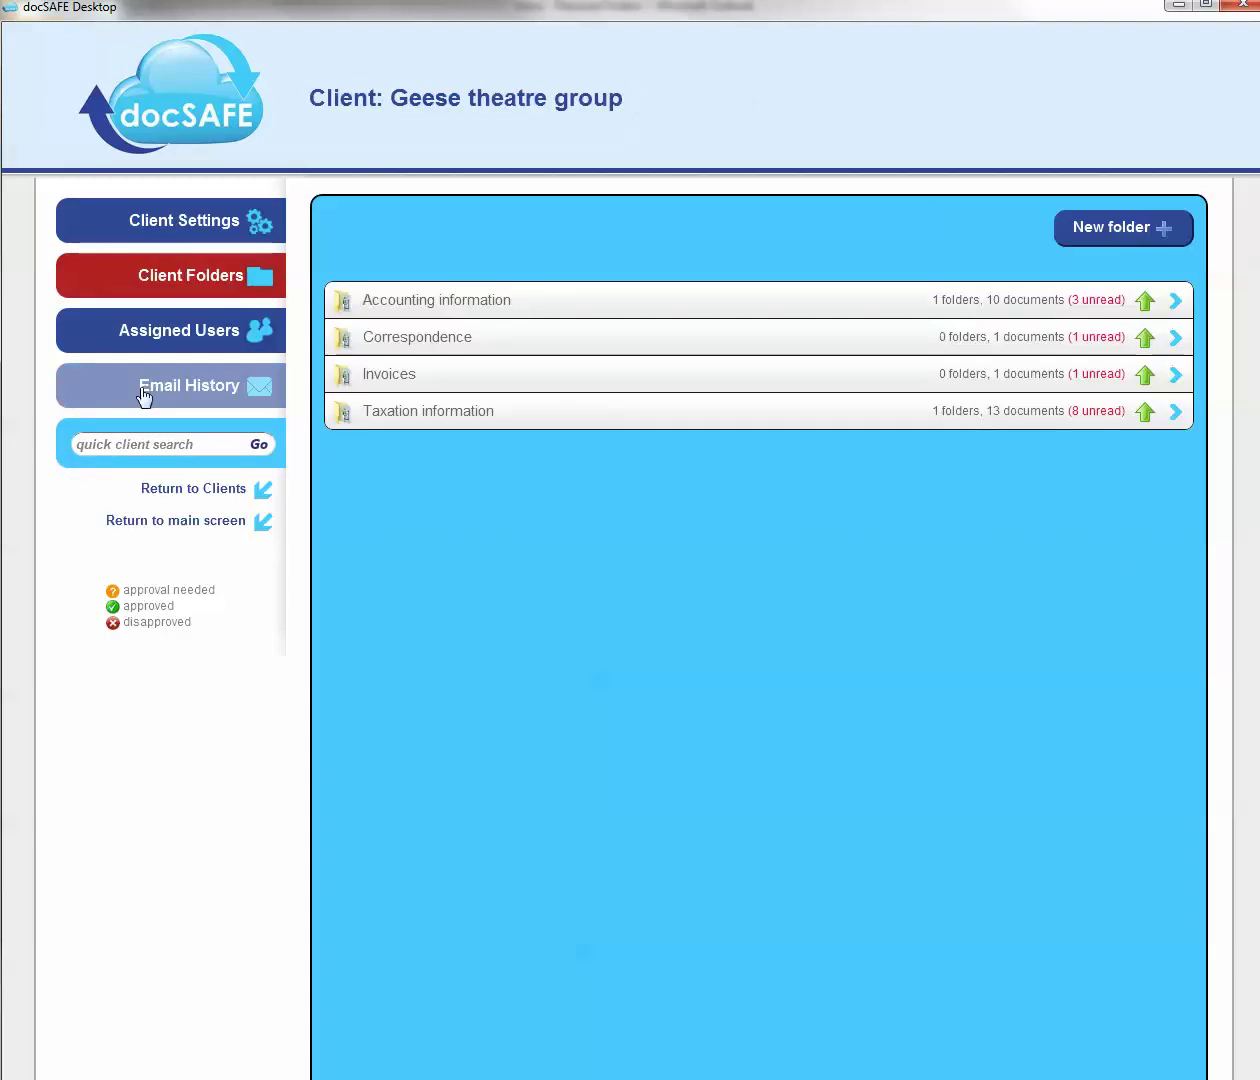
{"action": "left_click", "coordinate": [1175, 415]}
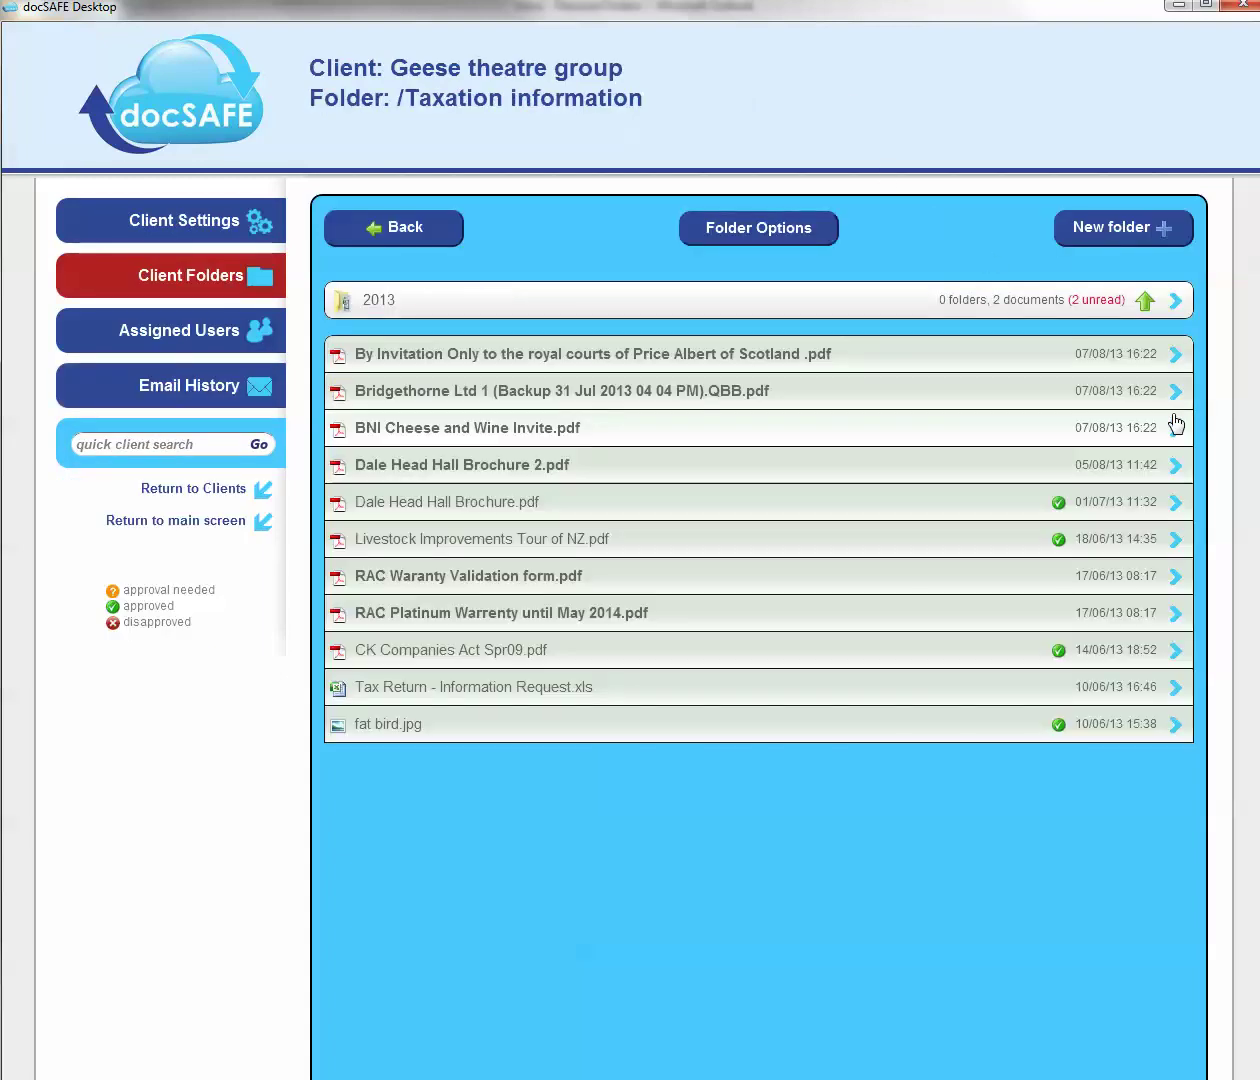
Choose Tax Return - Information Request.xls from the Test uploading documents folder for upload to the client's 2013 folder
{"action": "left_click", "coordinate": [1145, 304]}
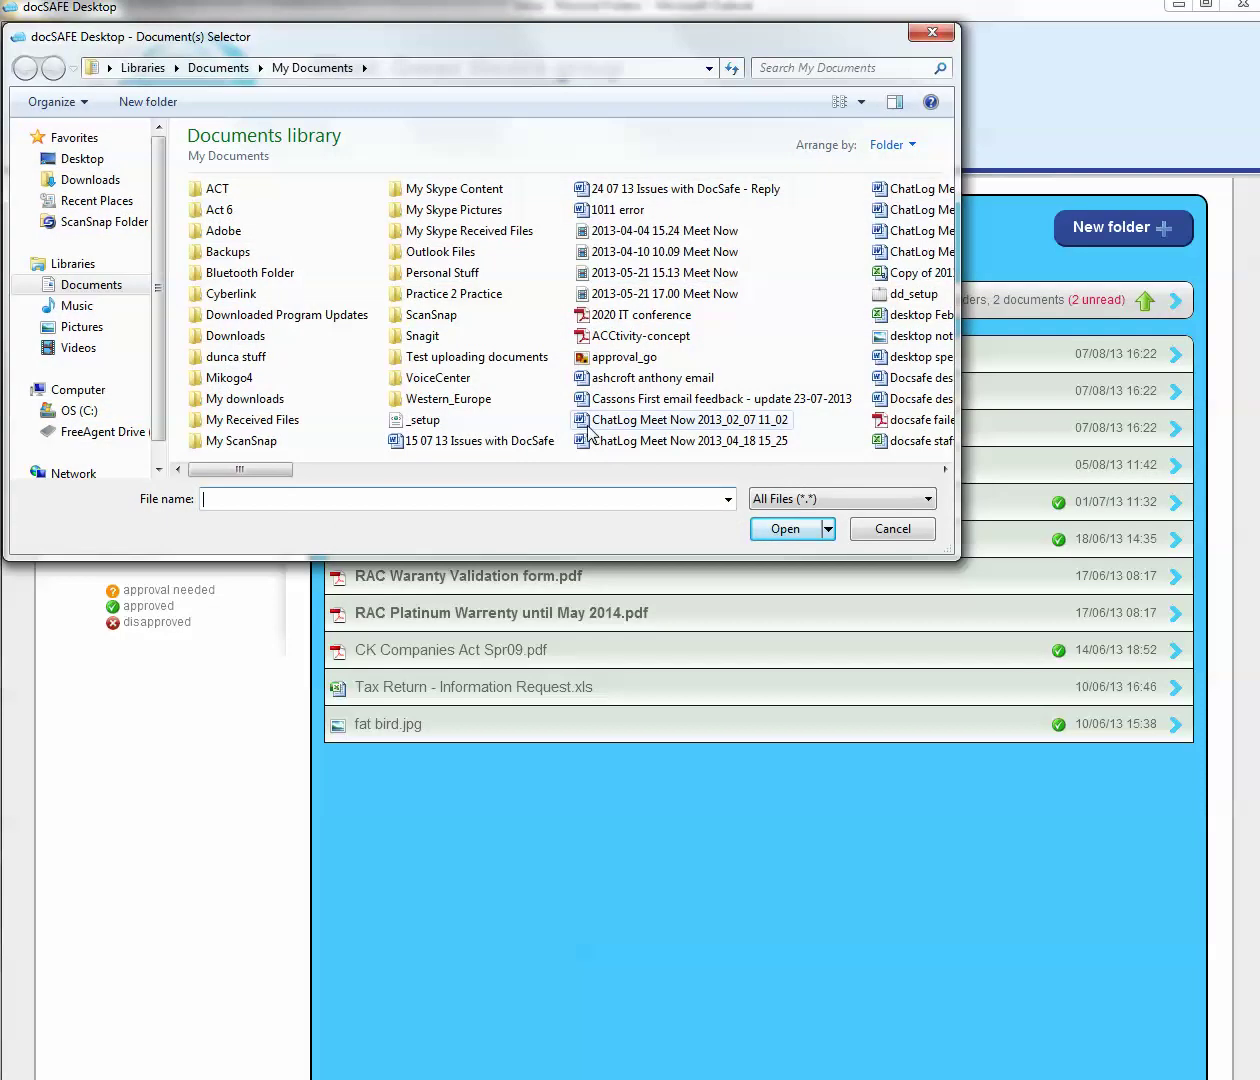
{"action": "double_click", "coordinate": [450, 357]}
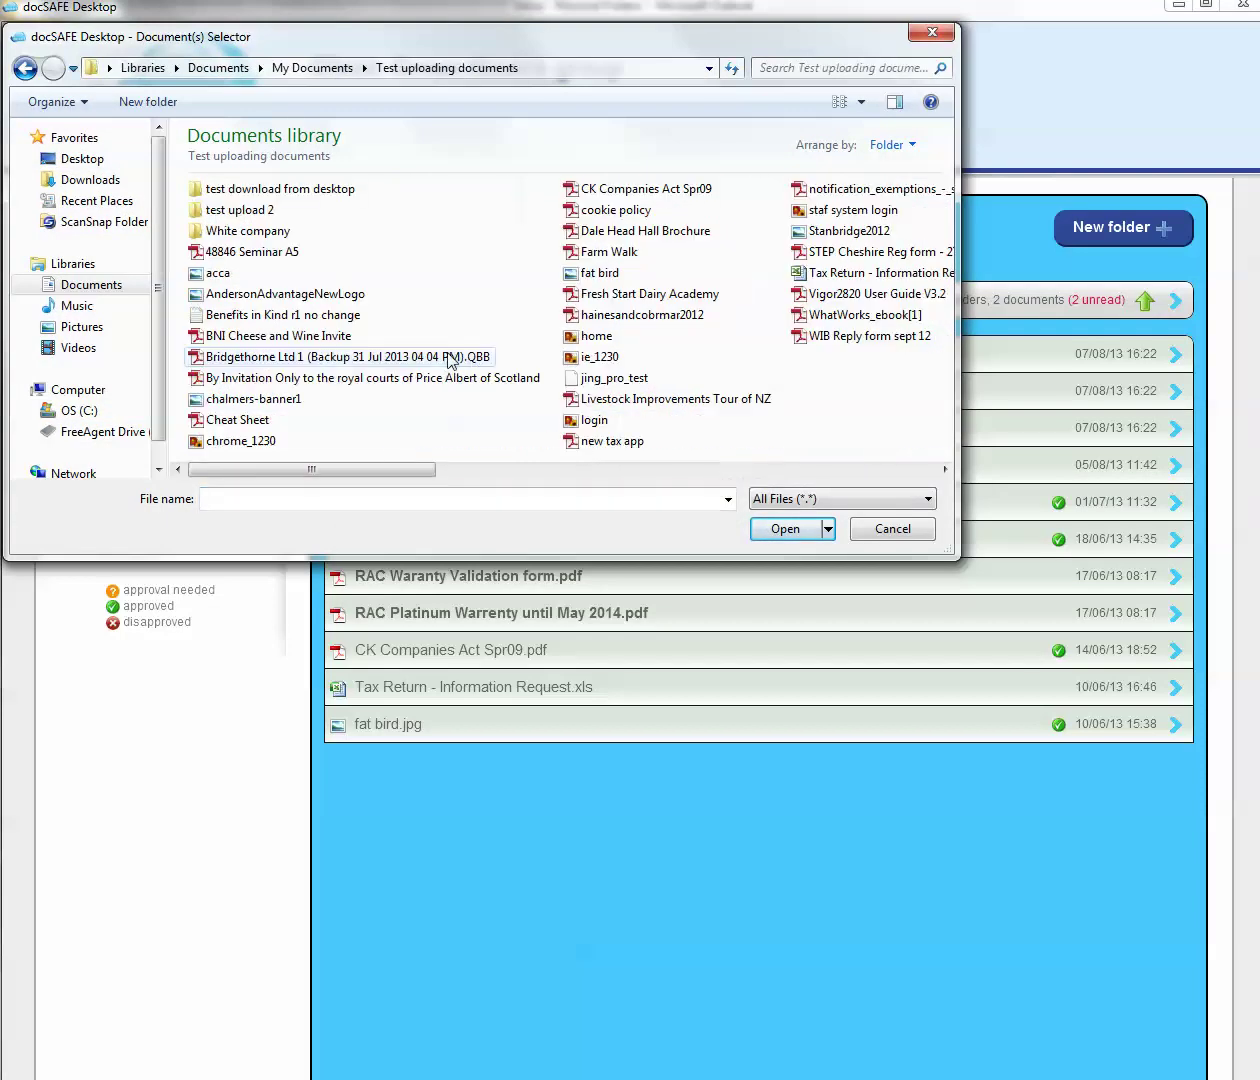
{"action": "left_click", "coordinate": [800, 277]}
{"action": "double_click", "coordinate": [408, 273]}
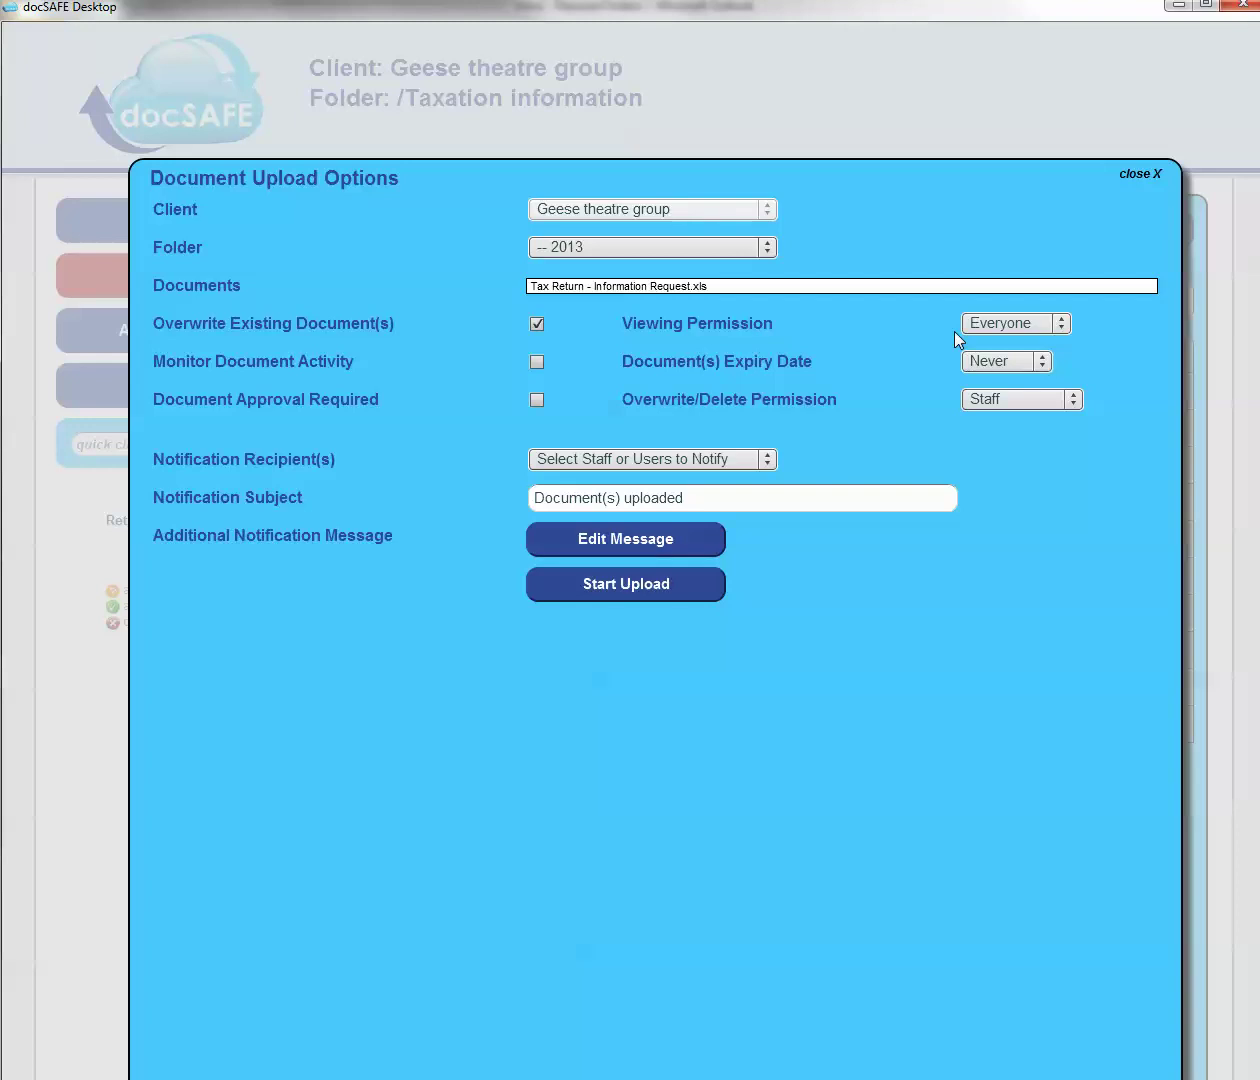
Review the available choices for viewing permission, document expiry date and overwrite/delete permission in the upload options
{"action": "left_click", "coordinate": [1062, 324]}
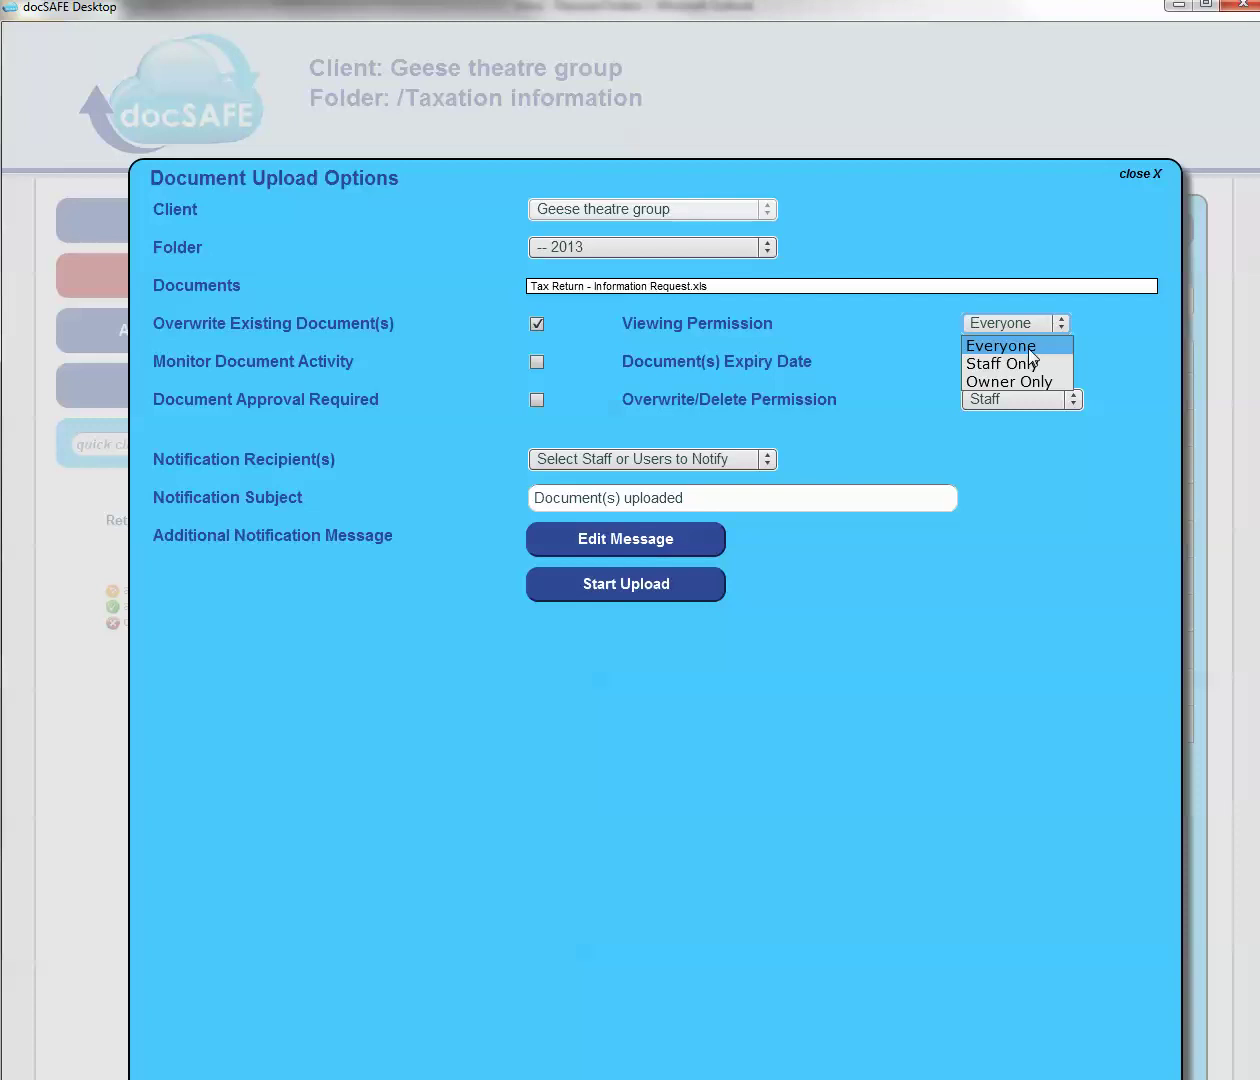
{"action": "left_click", "coordinate": [1029, 349]}
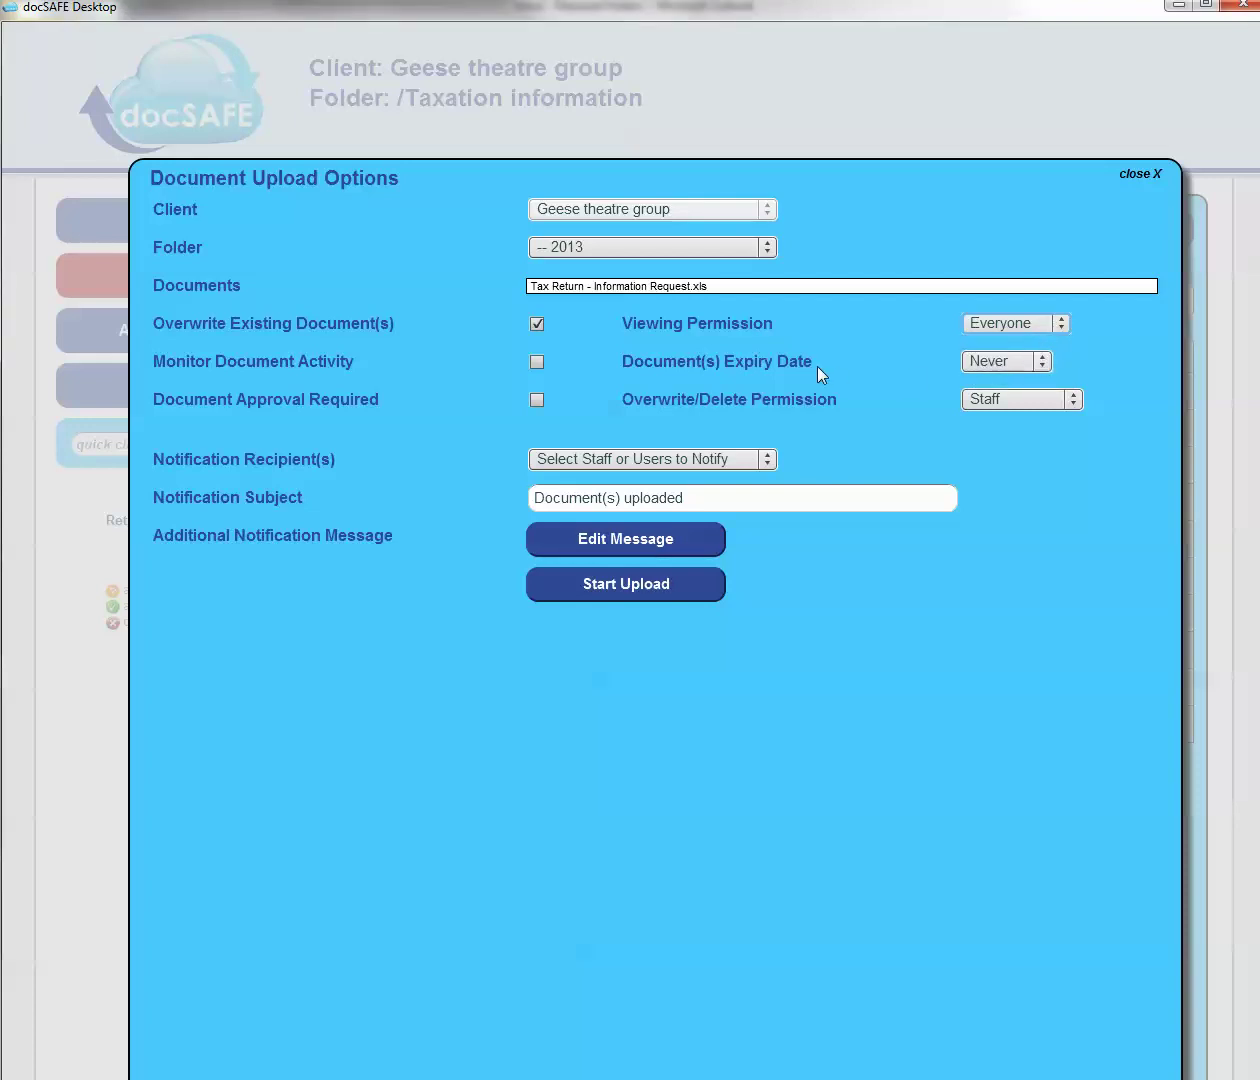
{"action": "left_click", "coordinate": [1042, 362]}
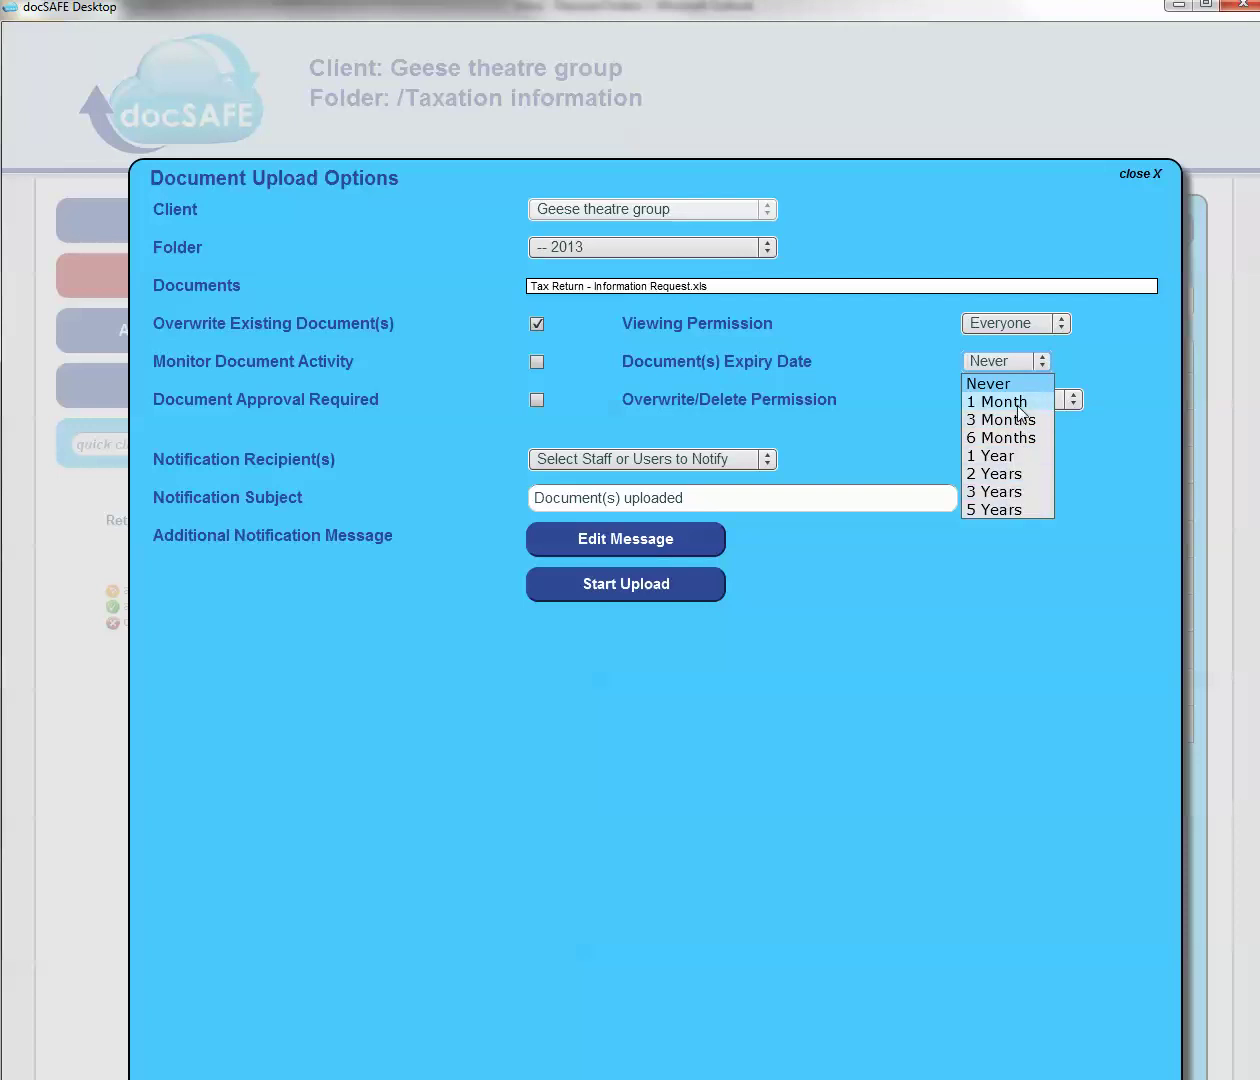
{"action": "left_click", "coordinate": [1086, 372]}
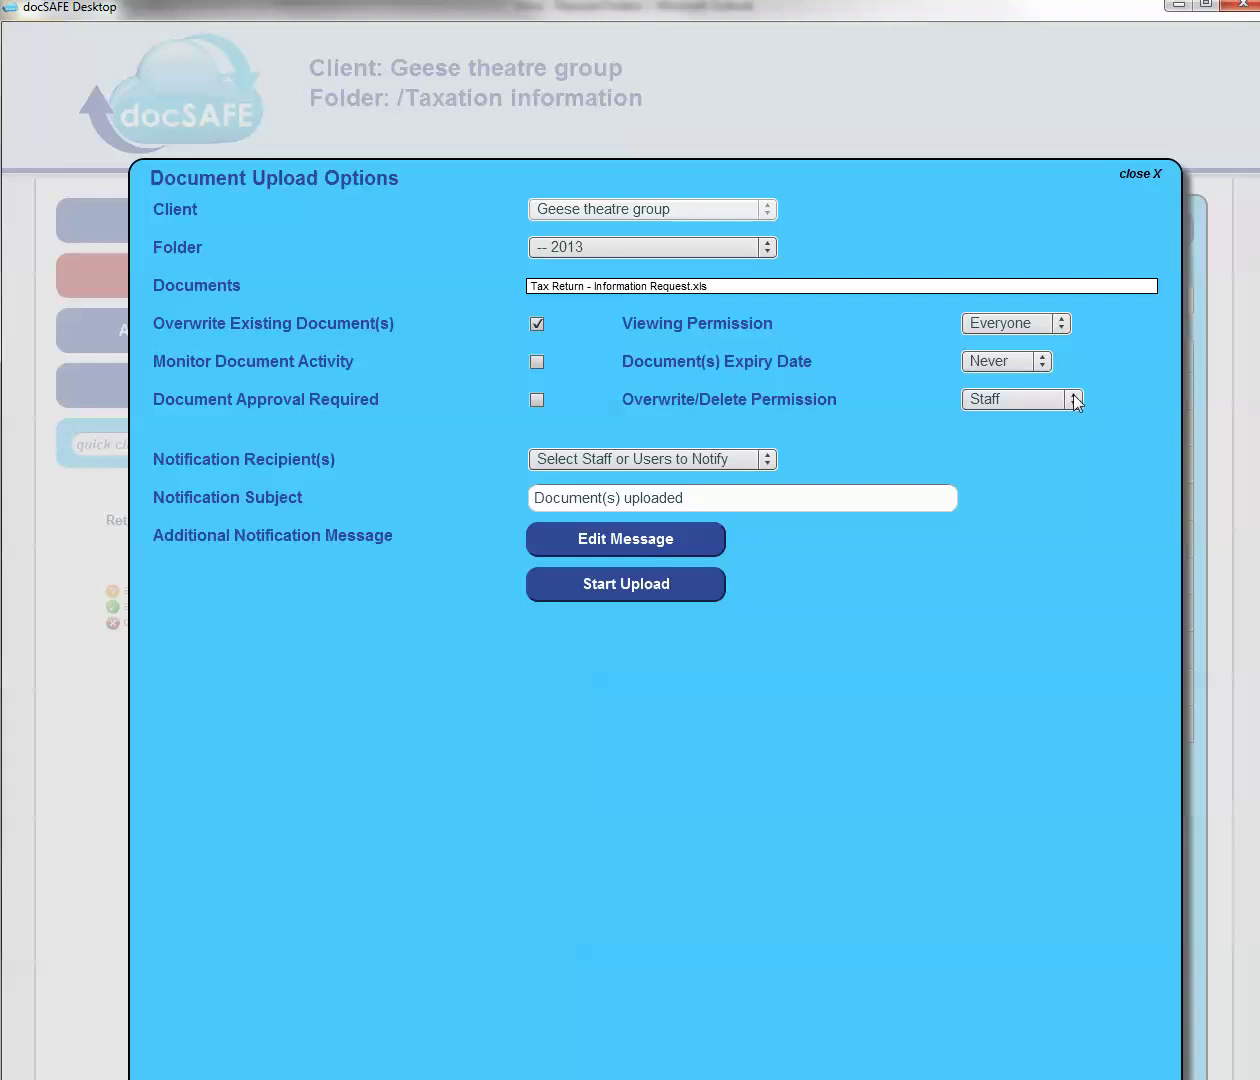
{"action": "left_click", "coordinate": [1073, 399]}
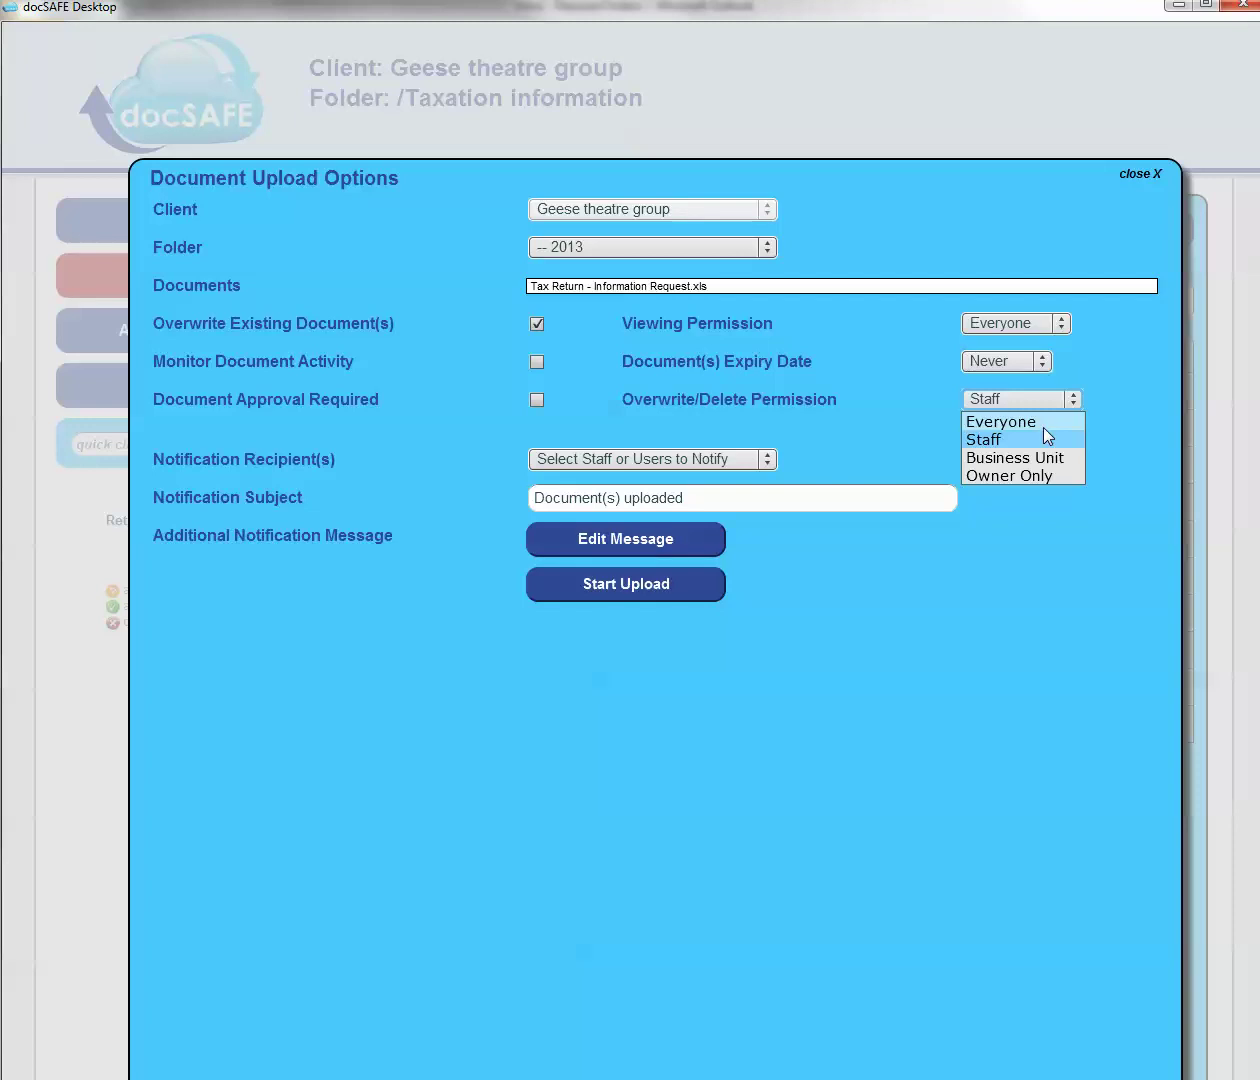
{"action": "left_click", "coordinate": [1116, 418]}
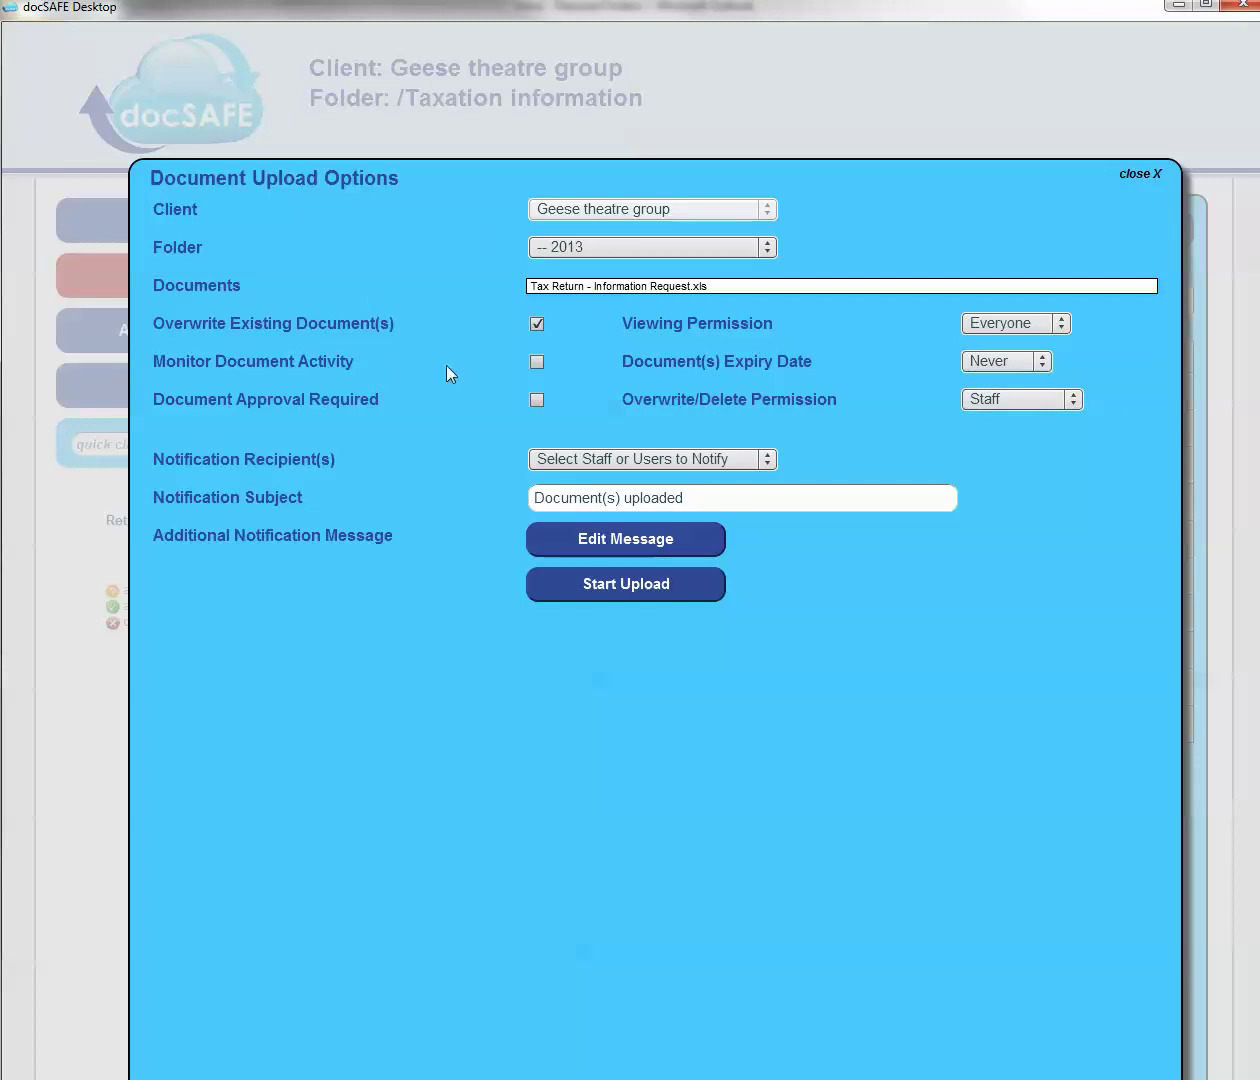
Turn document activity monitoring and the document approval requirement on and off again
{"action": "left_click", "coordinate": [537, 362]}
{"action": "left_click", "coordinate": [537, 362]}
{"action": "left_click", "coordinate": [537, 401]}
{"action": "left_click", "coordinate": [536, 398]}
Add the third listed user as a notification recipient and remove that recipient again
{"action": "left_click", "coordinate": [766, 462]}
{"action": "left_click", "coordinate": [766, 460]}
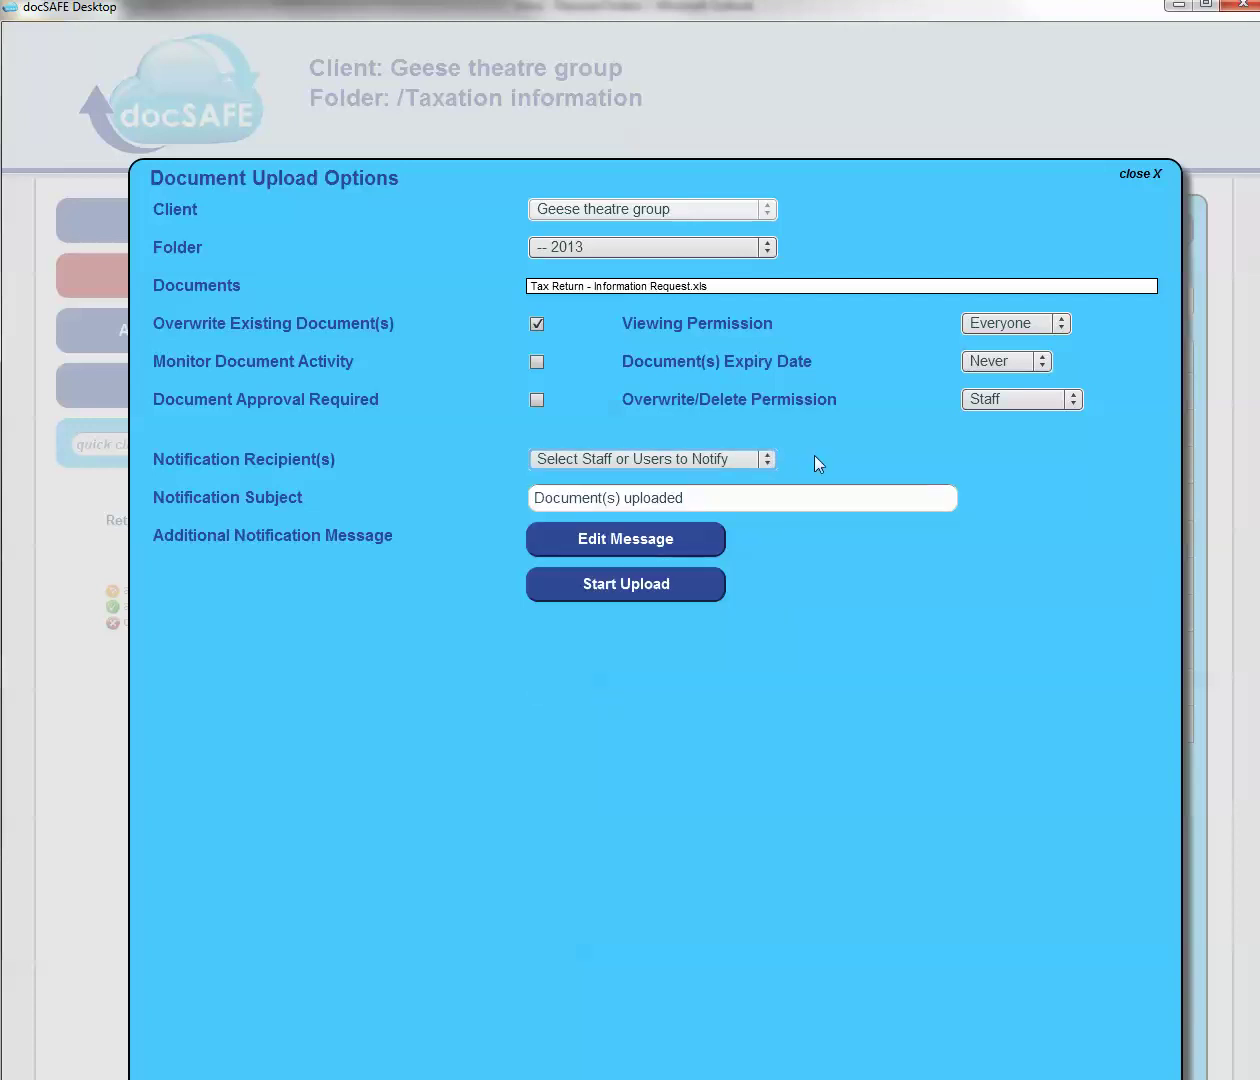
{"action": "left_click", "coordinate": [768, 460]}
{"action": "left_click", "coordinate": [801, 467]}
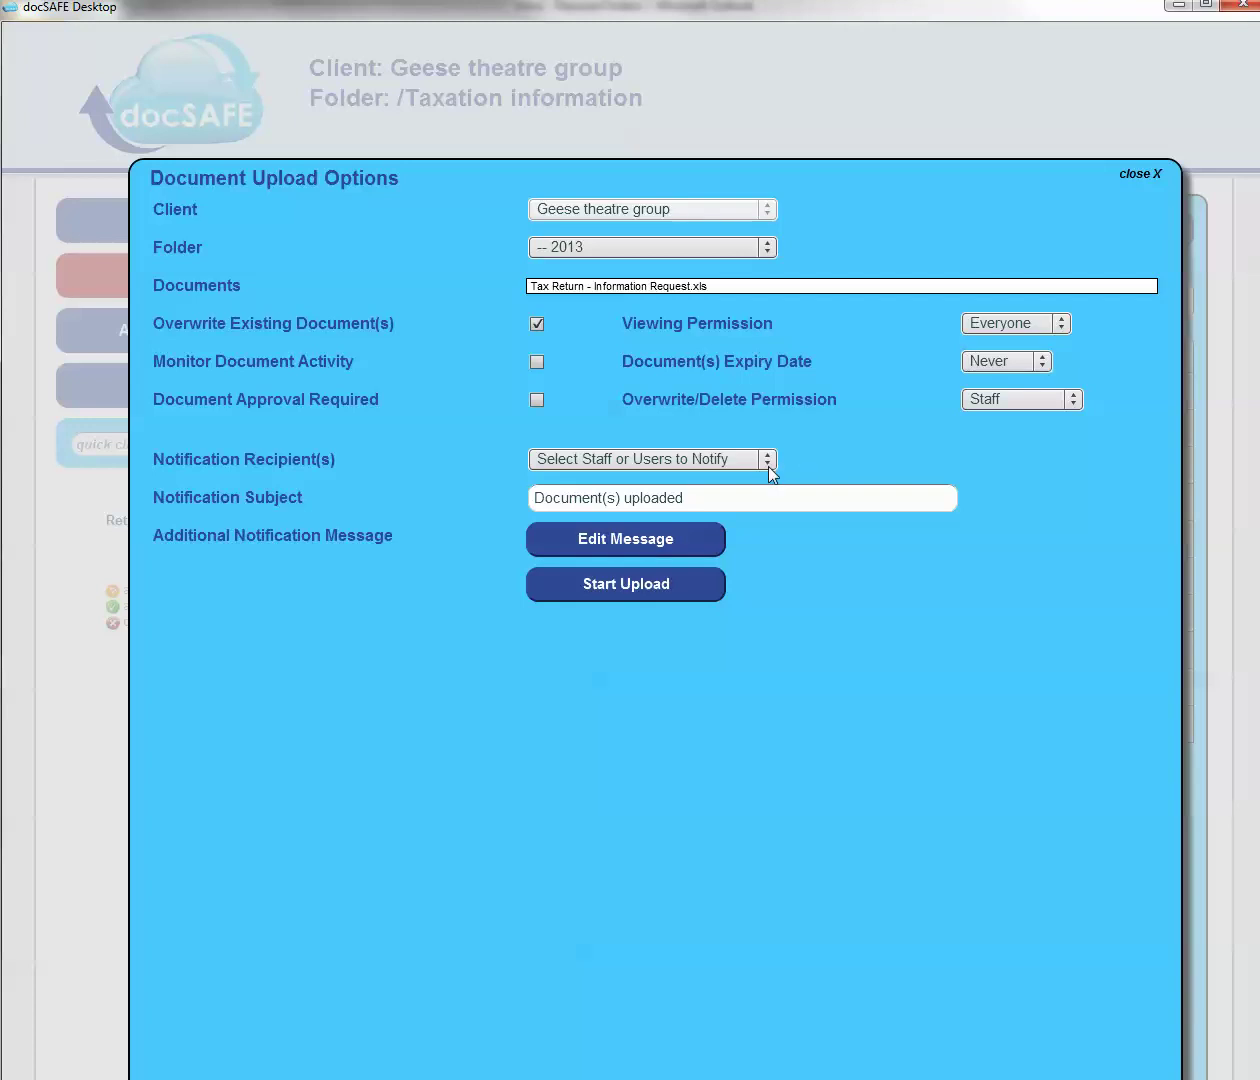
{"action": "left_click", "coordinate": [765, 462]}
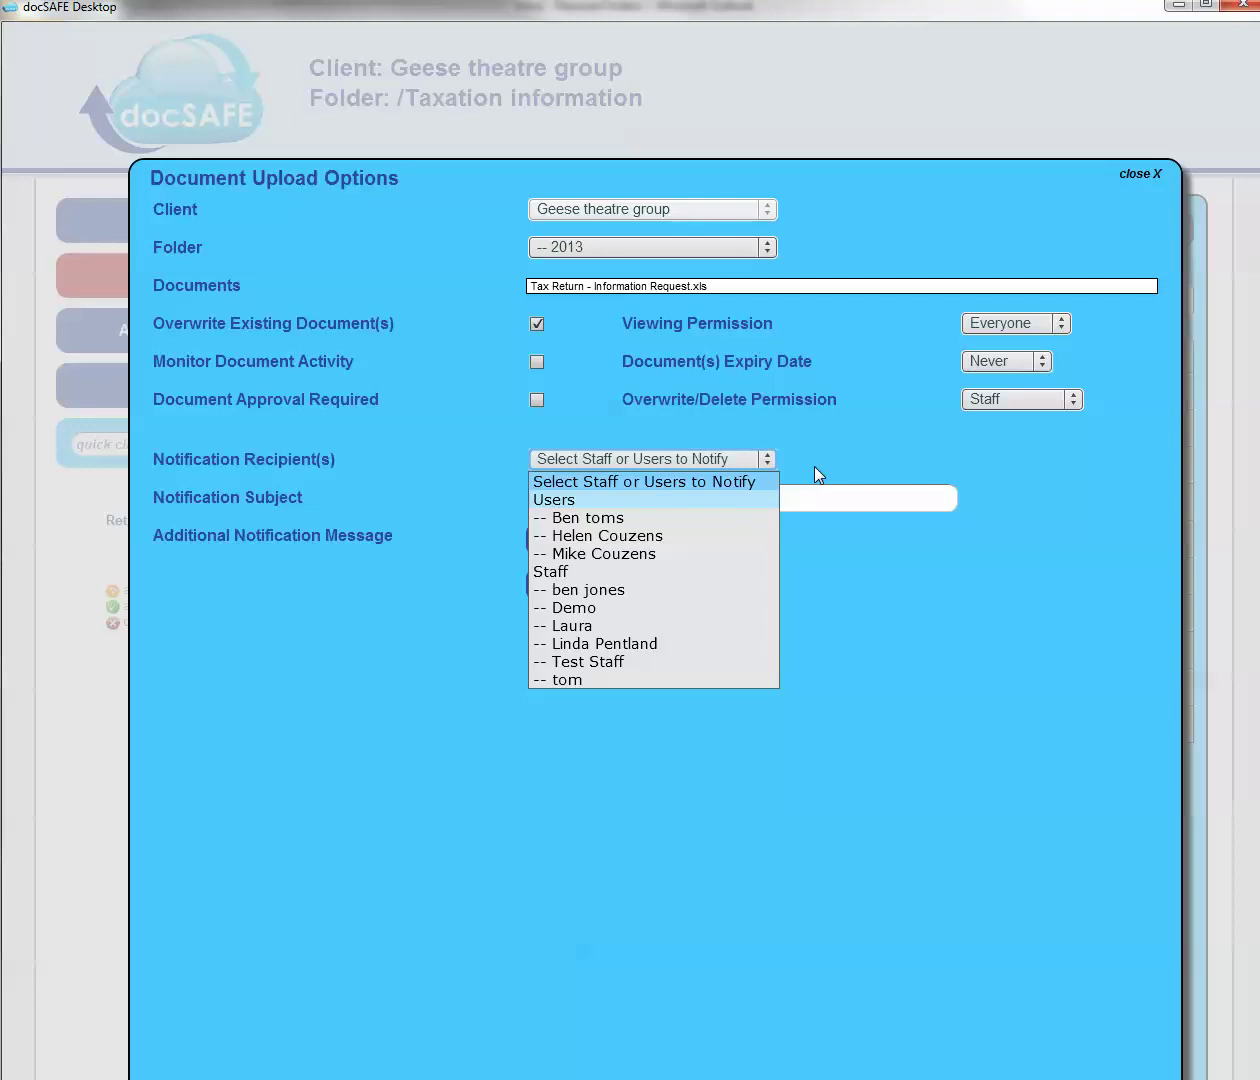
{"action": "left_click", "coordinate": [622, 553]}
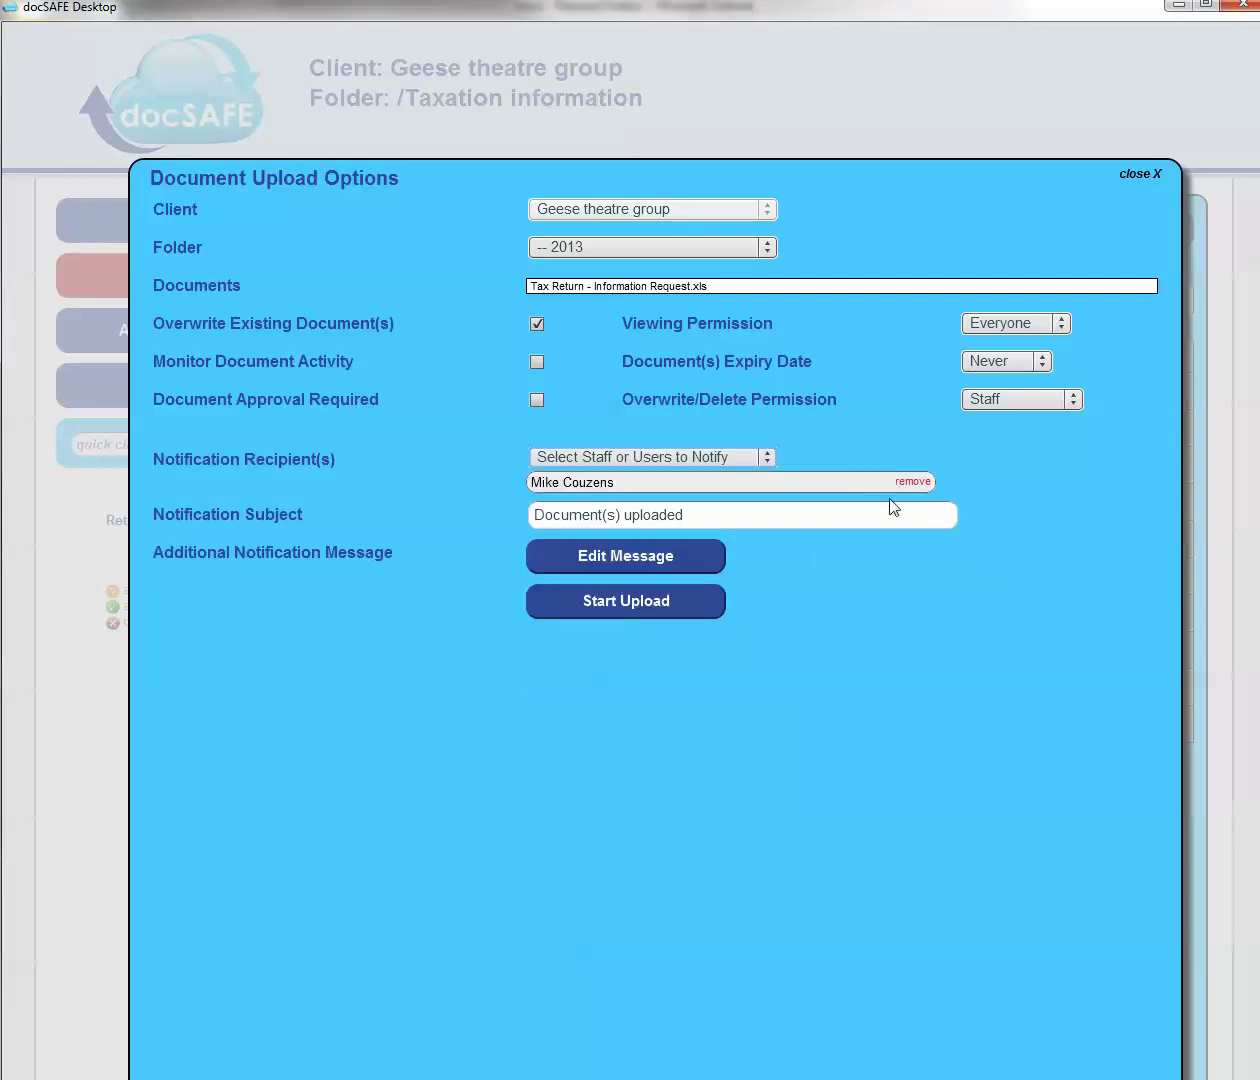
{"action": "left_click", "coordinate": [910, 486]}
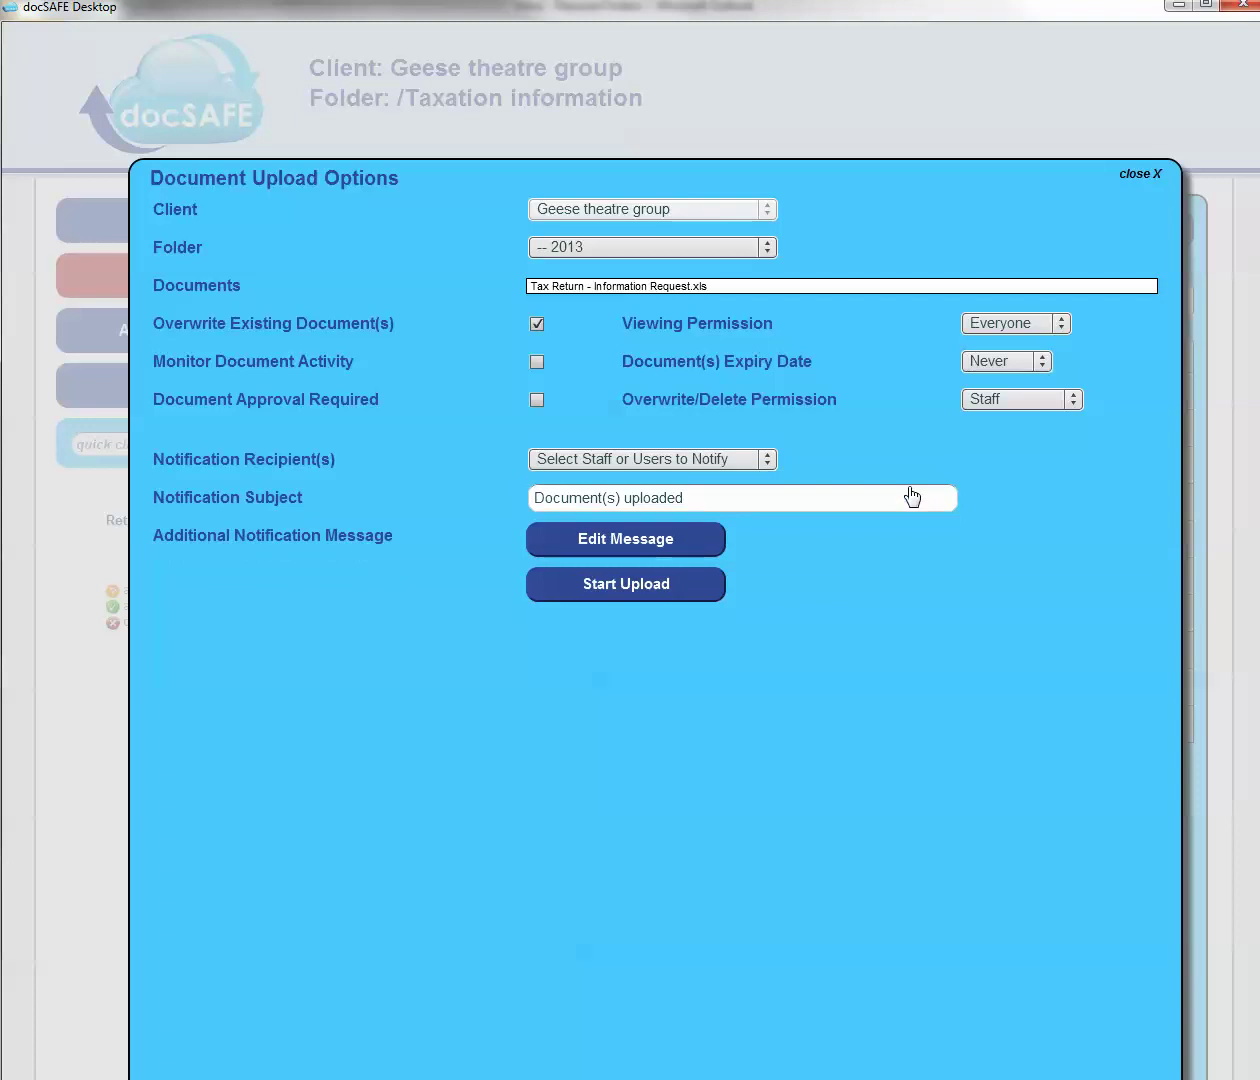
Add the second and third listed users as notification recipients for the upload
{"action": "left_click", "coordinate": [762, 459]}
{"action": "left_click", "coordinate": [604, 536]}
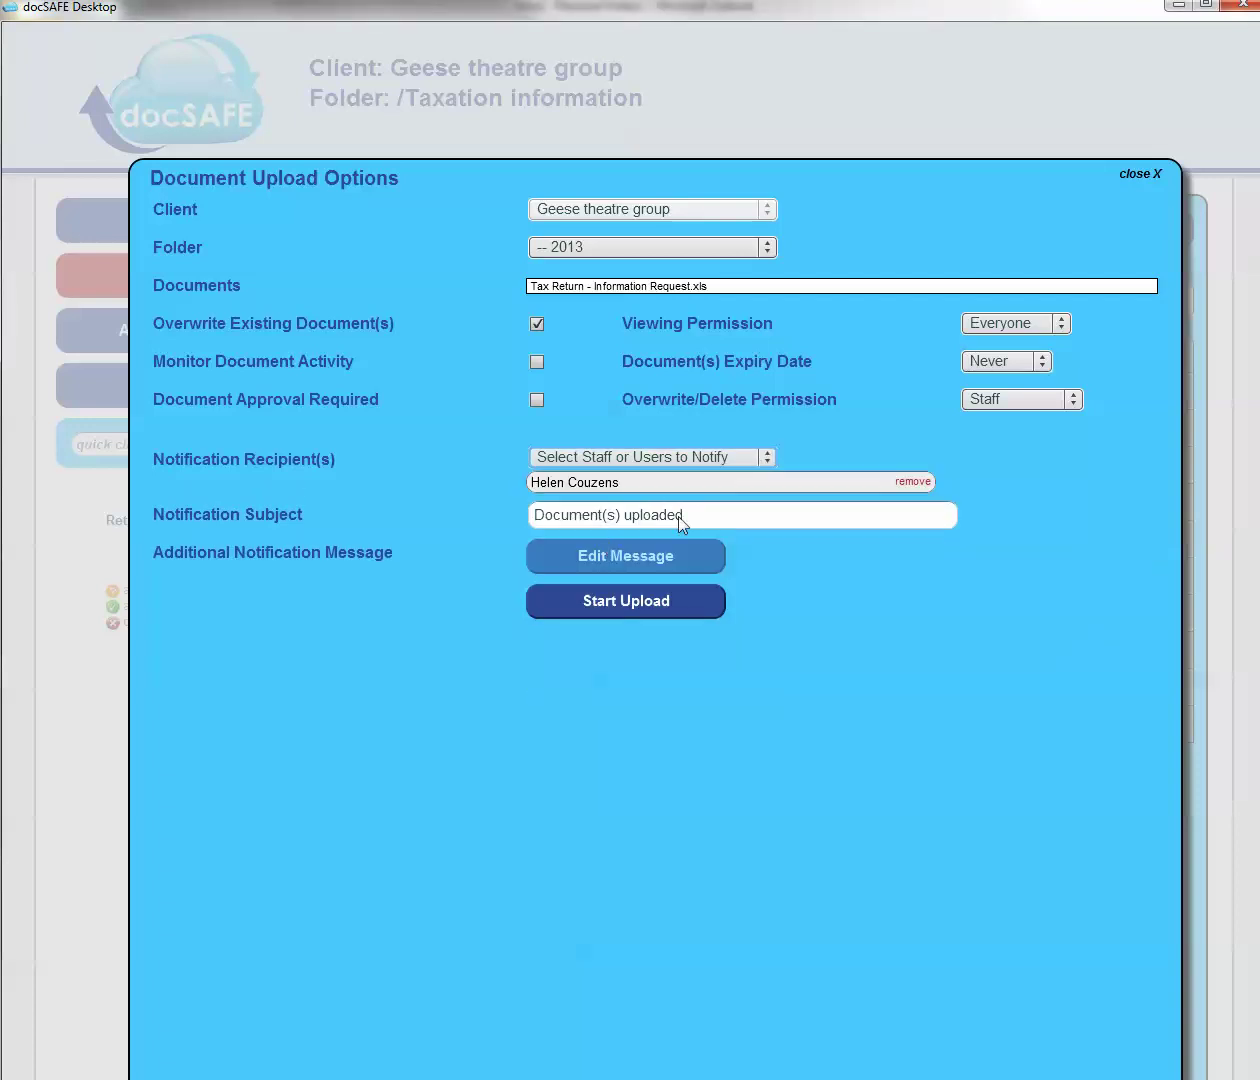
{"action": "left_click", "coordinate": [771, 459]}
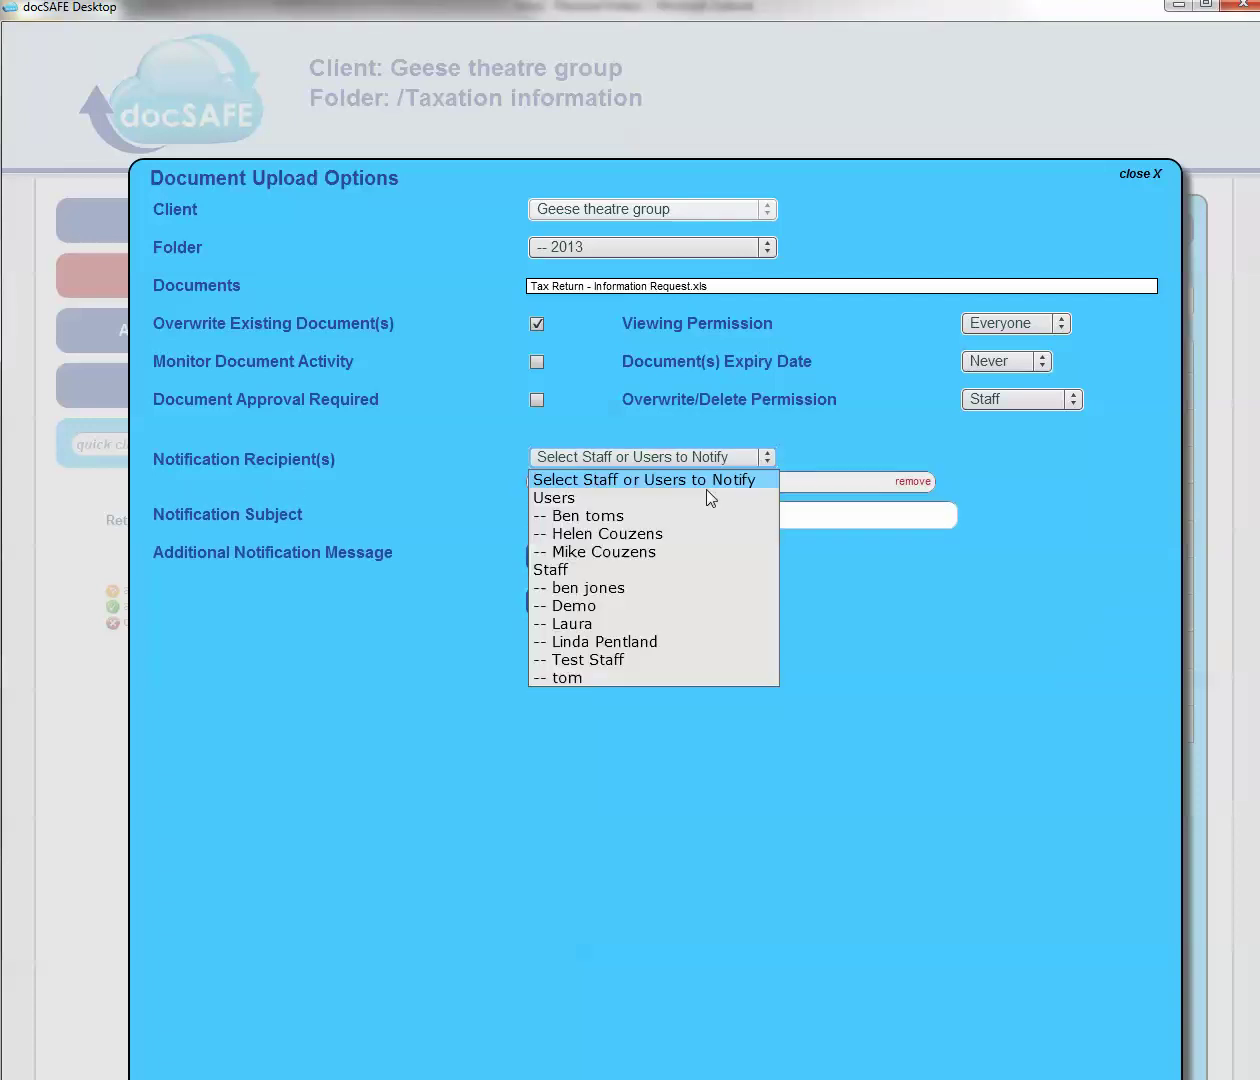
{"action": "left_click", "coordinate": [620, 552]}
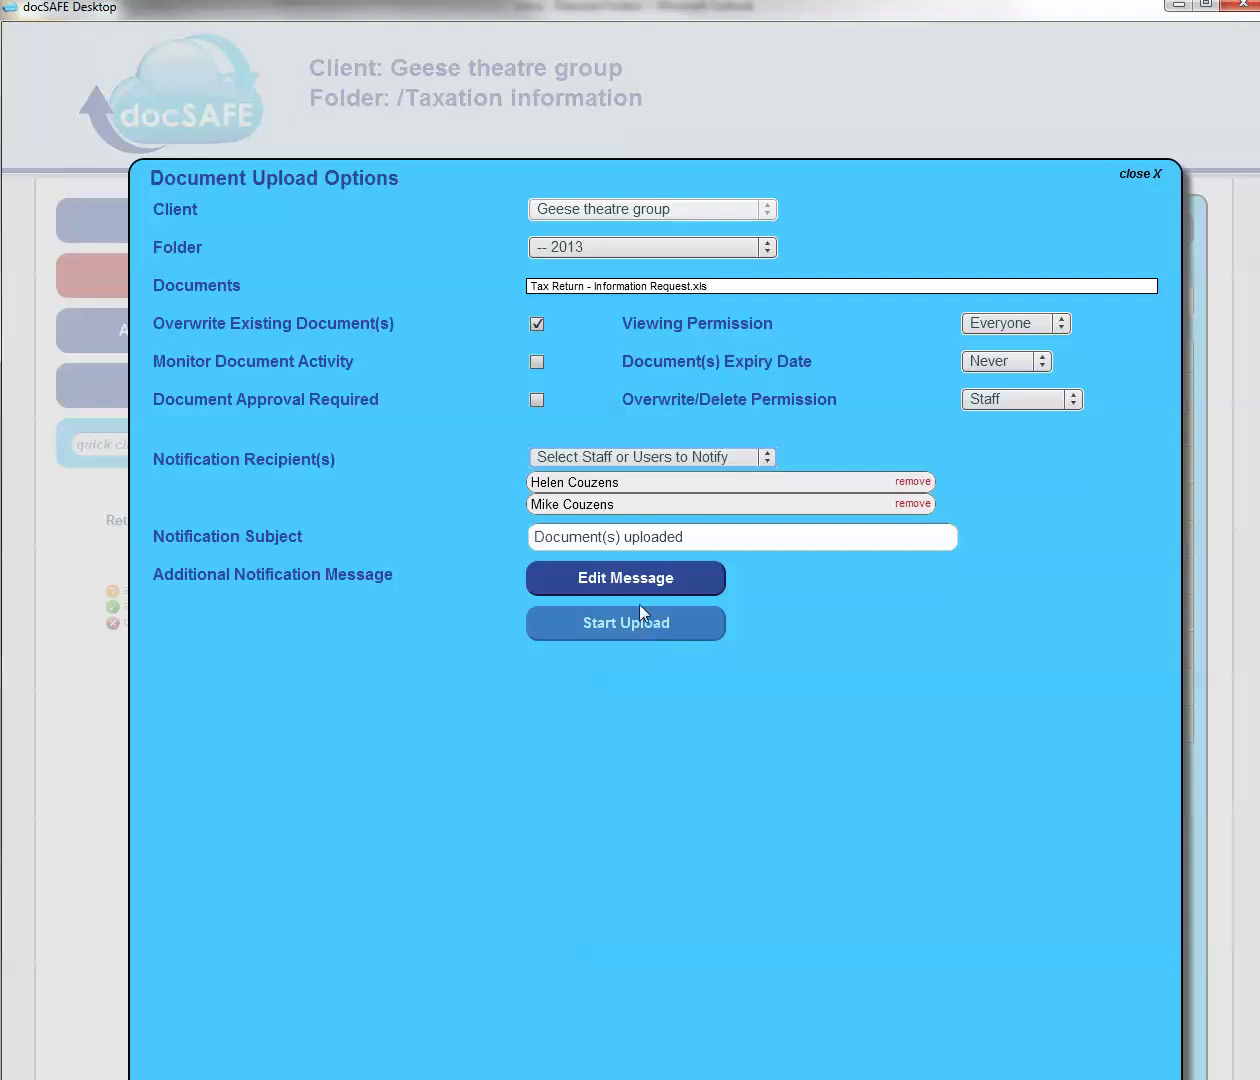
Write an additional notification message with a first-name greeting and the line "Thanks for the information"
{"action": "left_click", "coordinate": [640, 580]}
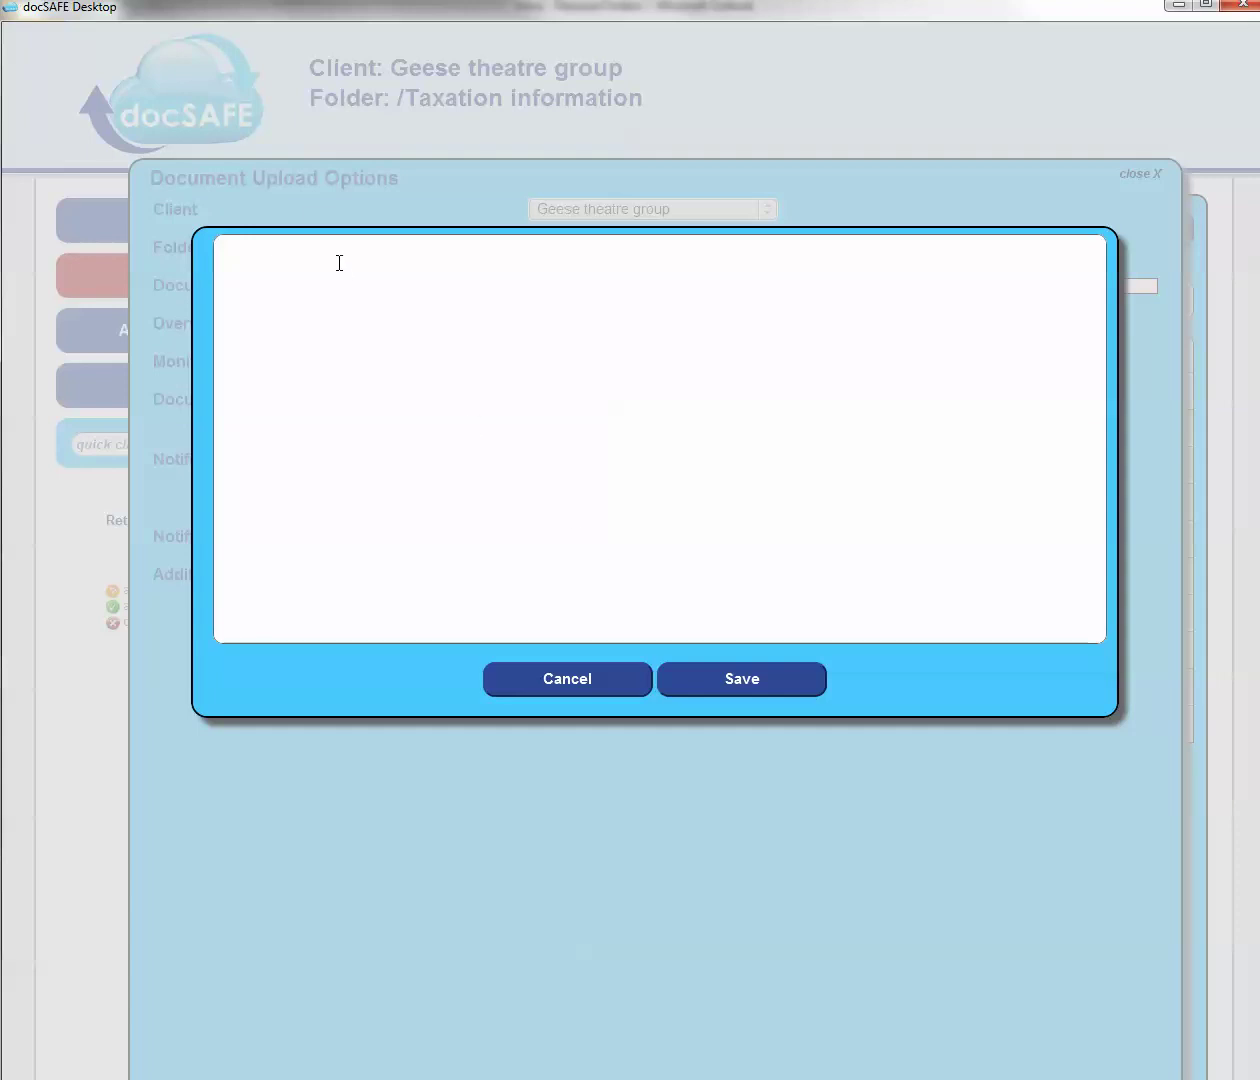
{"action": "type", "text": "Dear PAu"}
{"action": "key", "text": "BackSpace"}
{"action": "key", "text": "BackSpace"}
{"action": "type", "text": "aul"}
{"action": "key", "text": "Return"}
{"action": "key", "text": "Return"}
{"action": "type", "text": "Thanks for the information"}
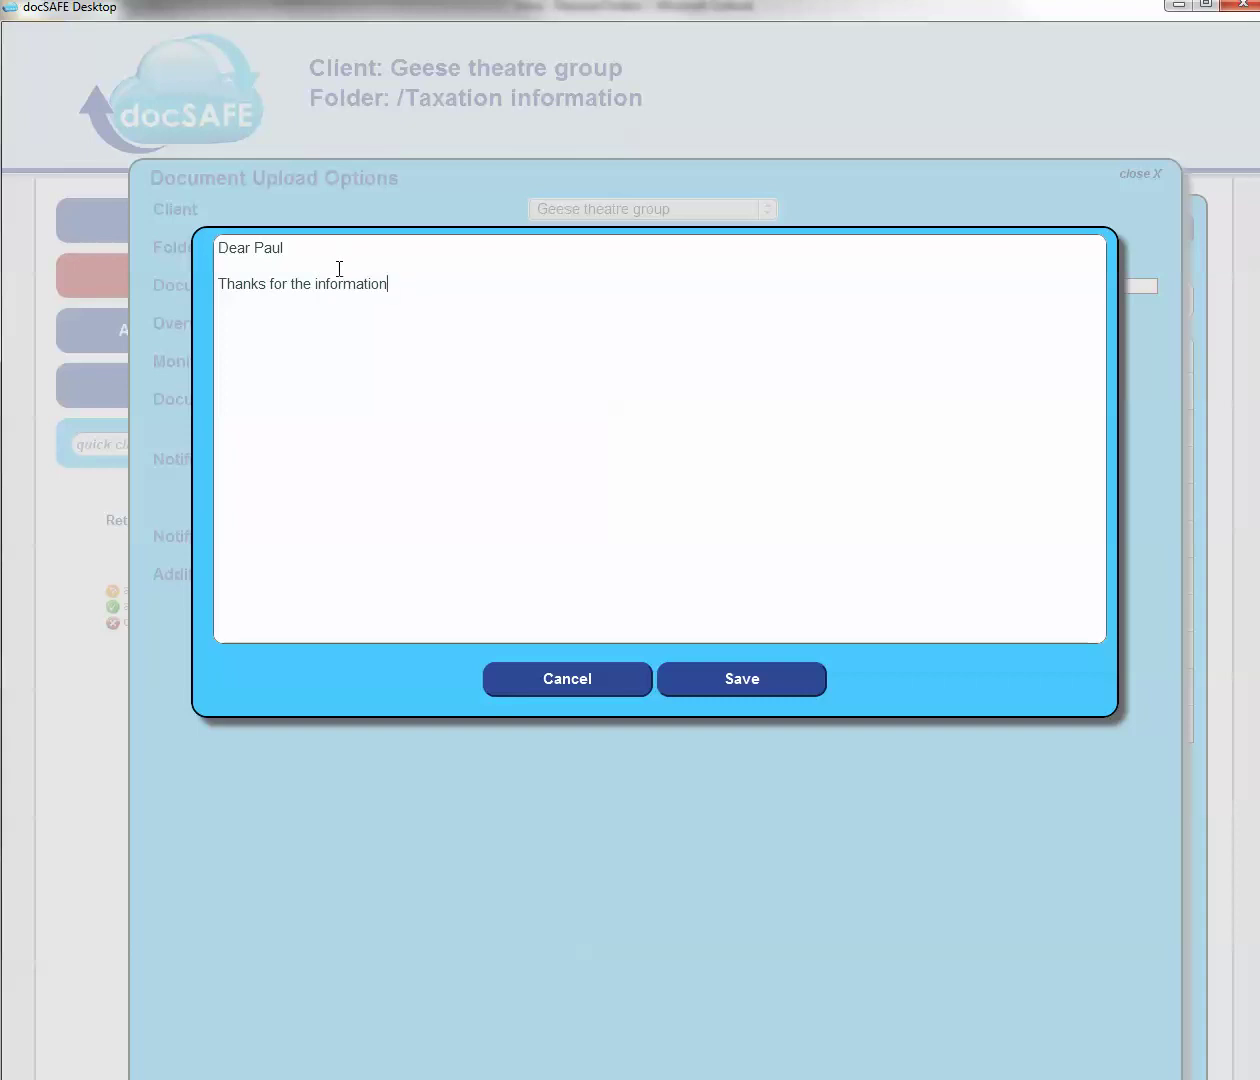
{"action": "left_click", "coordinate": [737, 682]}
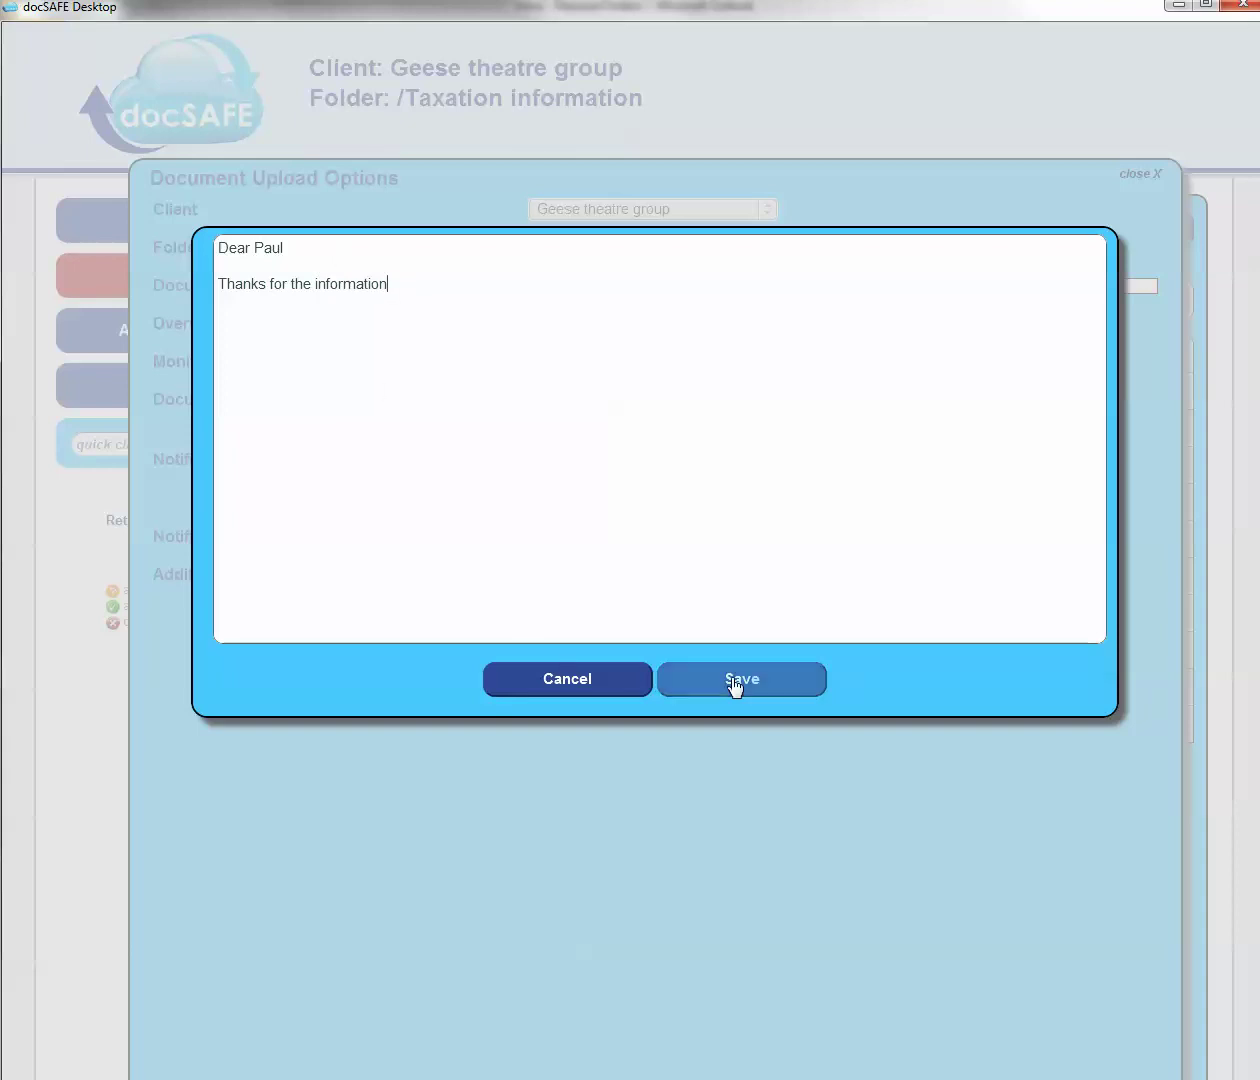
Discard the notification message and close the document upload options
{"action": "left_click", "coordinate": [551, 683]}
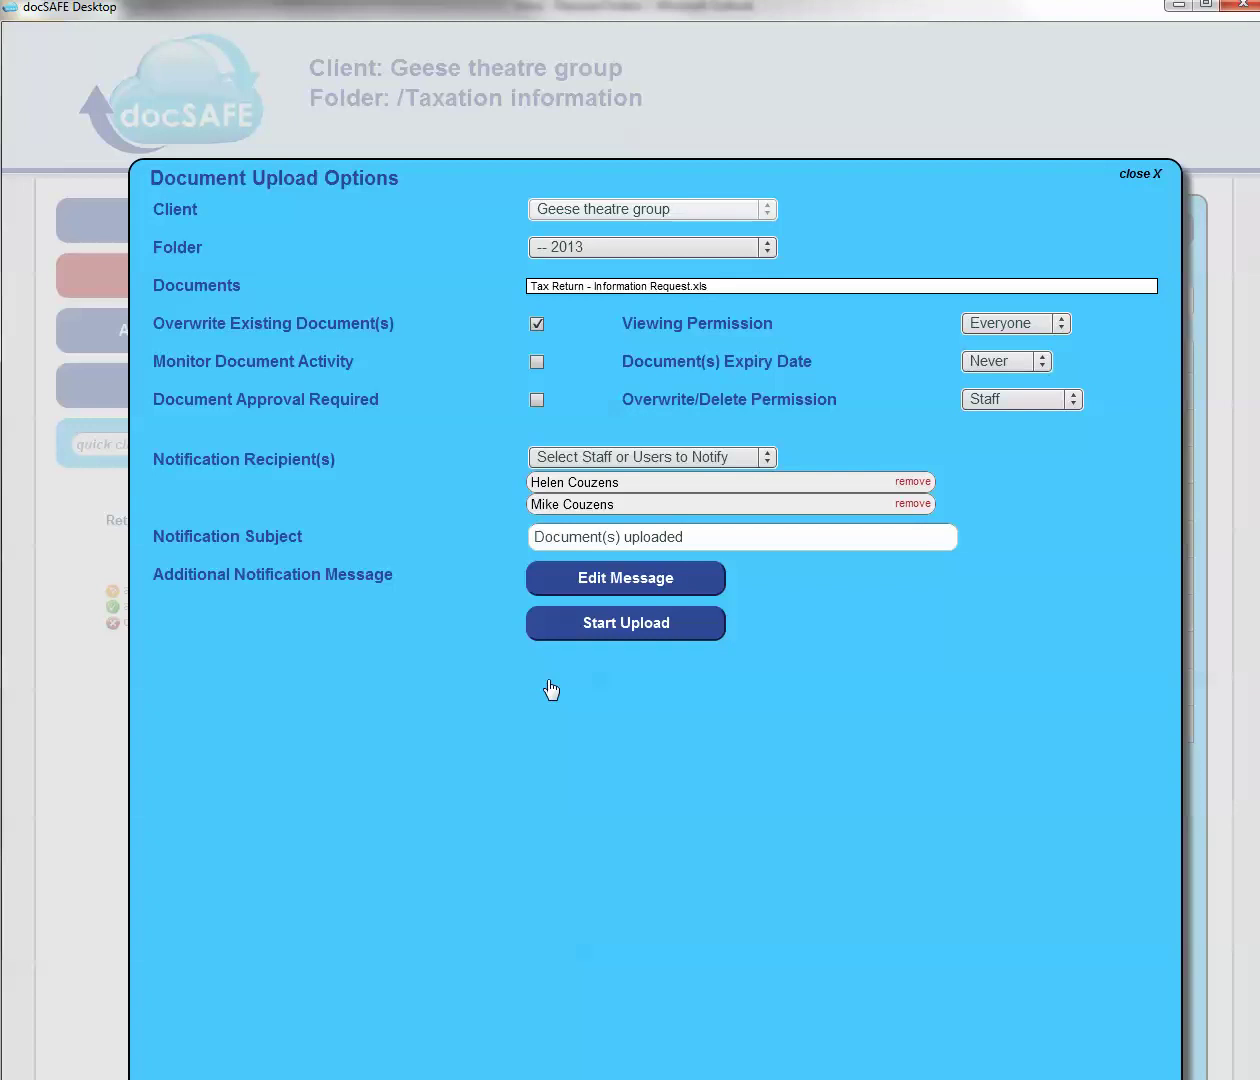
{"action": "left_click", "coordinate": [628, 627]}
{"action": "left_click", "coordinate": [1159, 176]}
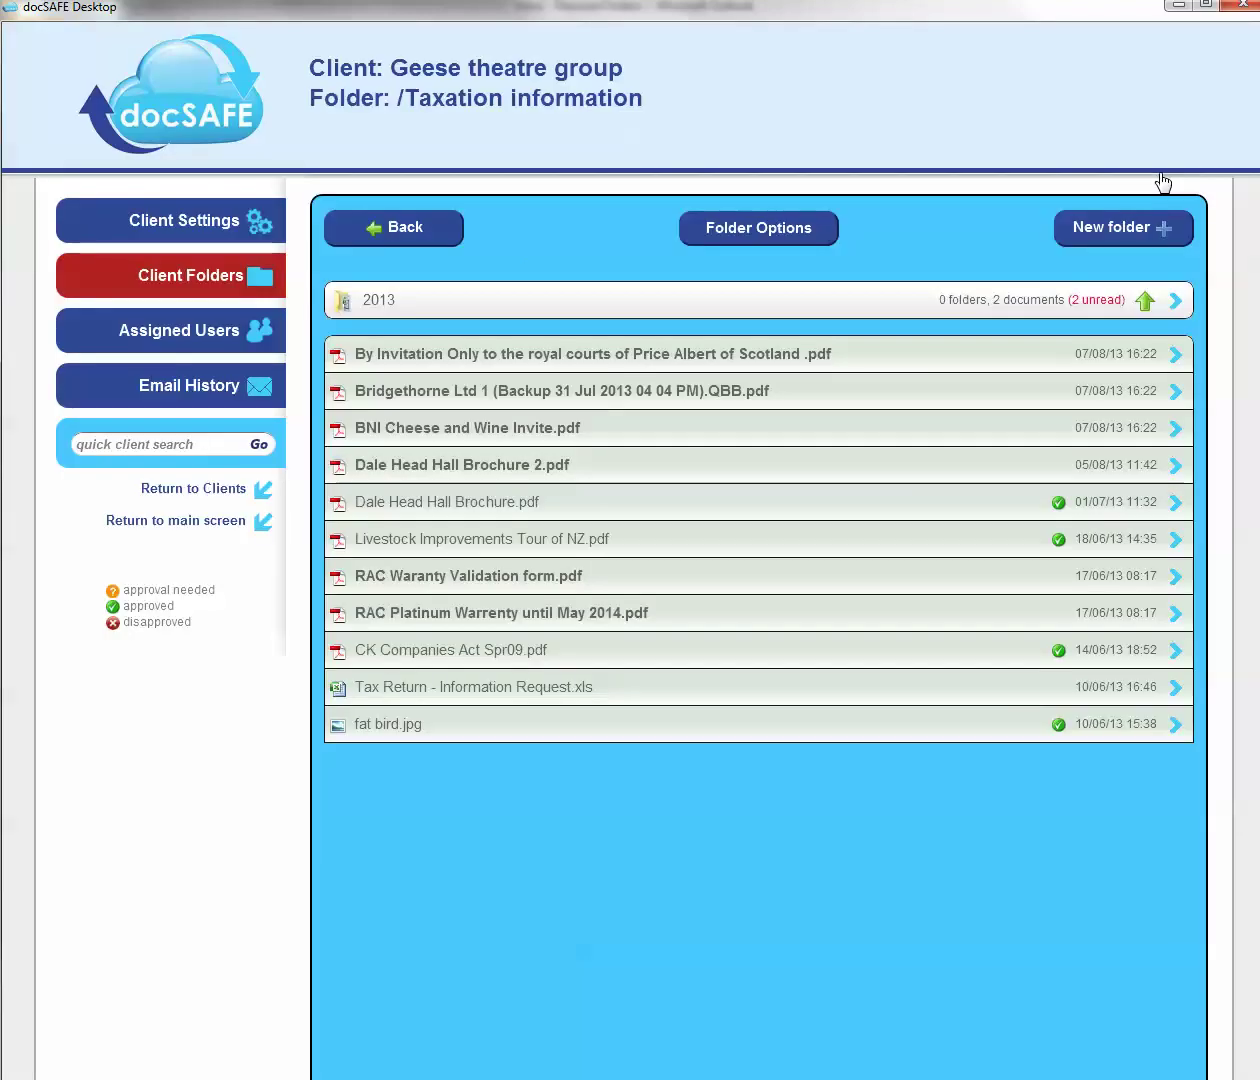
Choose the Fresh Start Dairy Academy, By Invitation Only and Bridgethorne Ltd 1 PDFs from Test uploading documents for upload to the 2013 folder
{"action": "left_click", "coordinate": [1145, 302]}
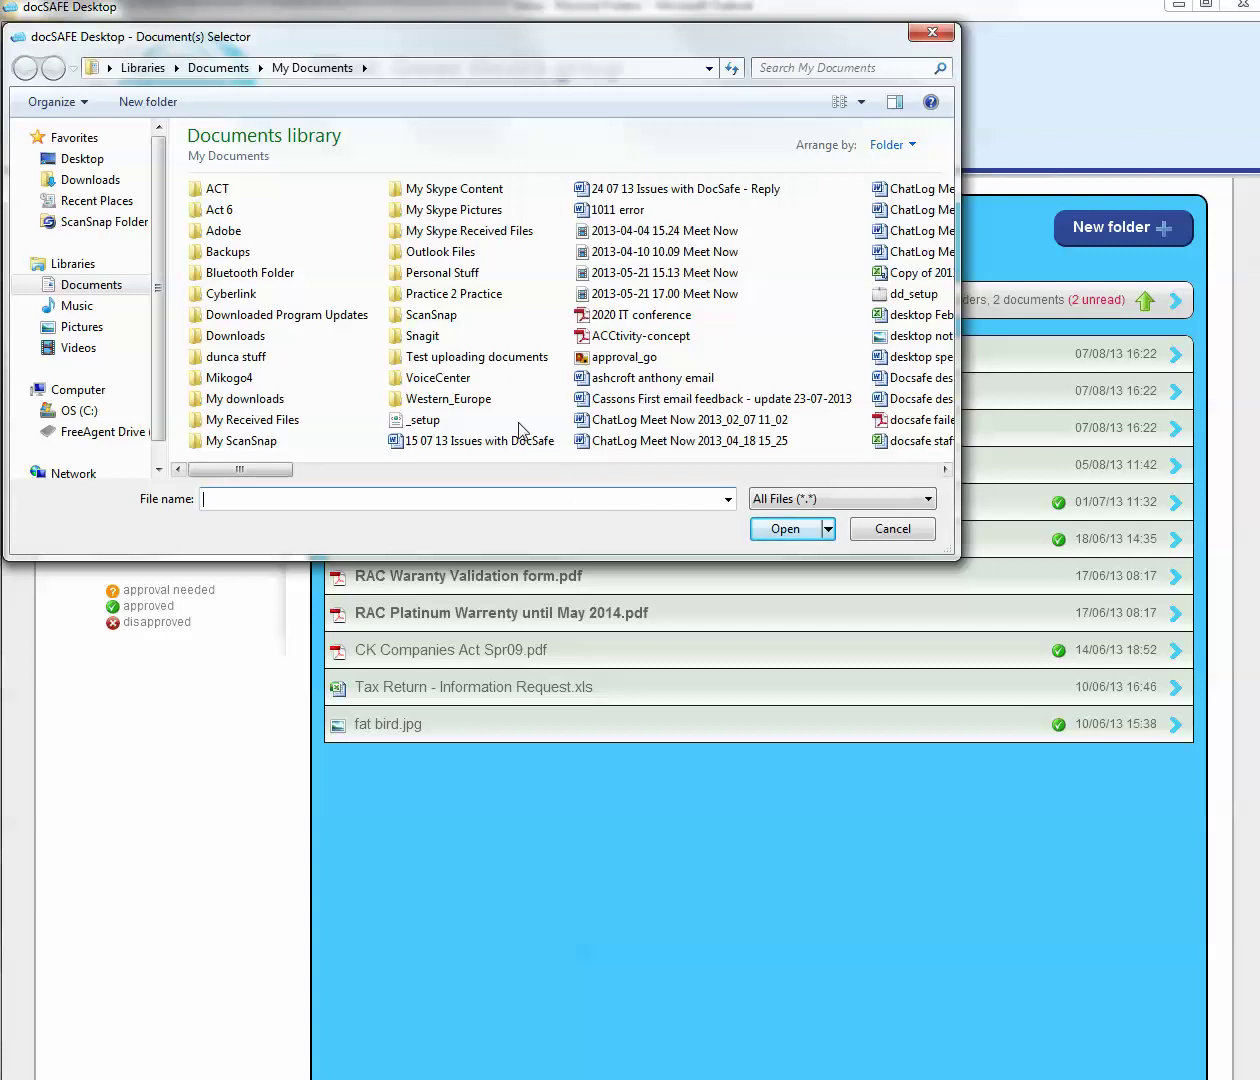
{"action": "double_click", "coordinate": [418, 297]}
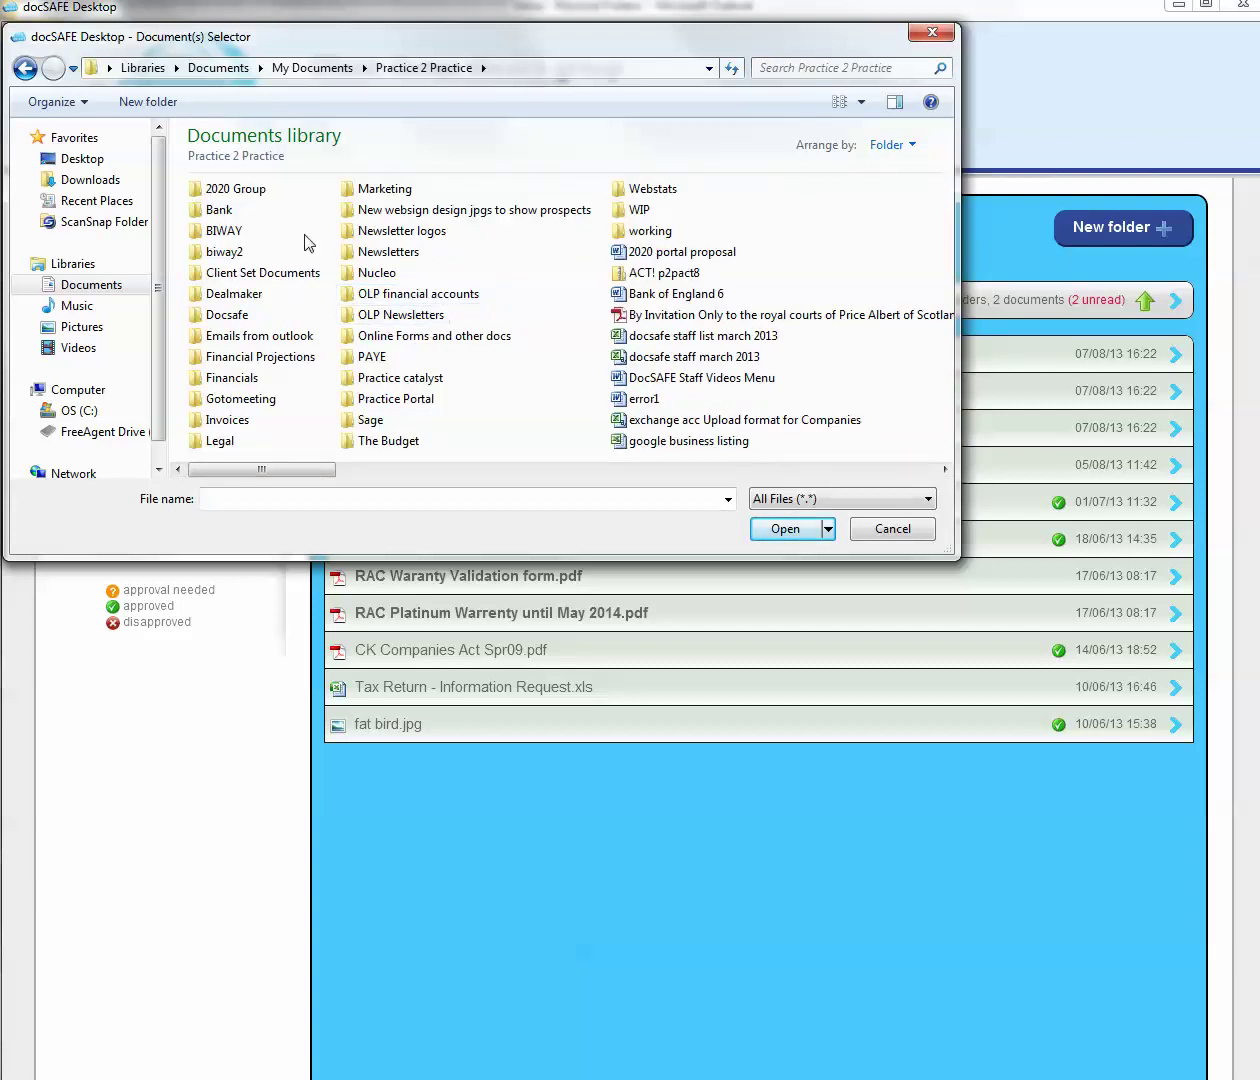
{"action": "left_click", "coordinate": [25, 68]}
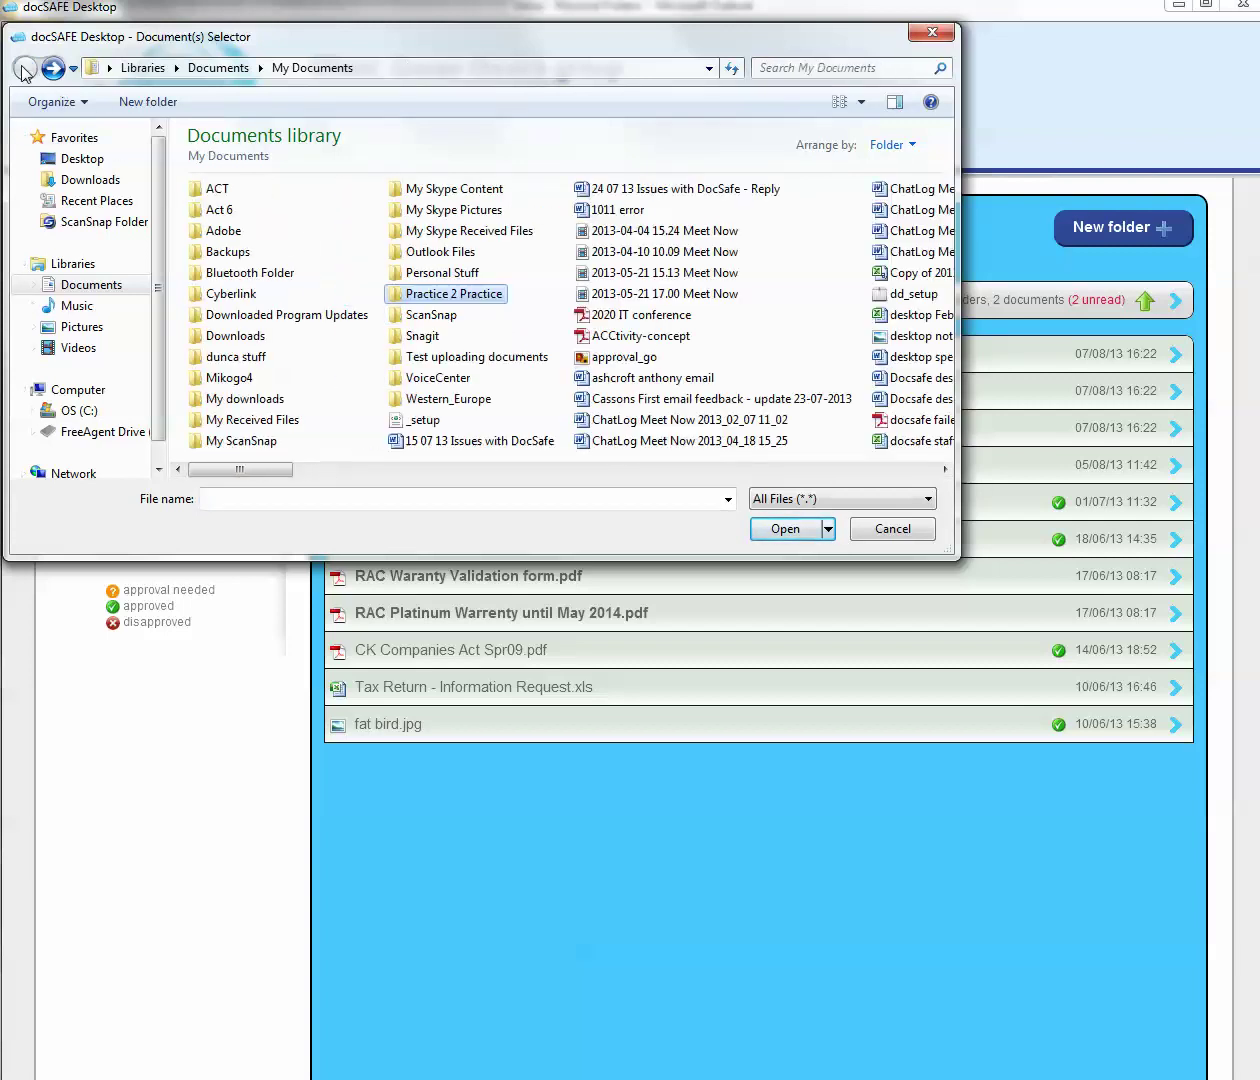
{"action": "double_click", "coordinate": [425, 358]}
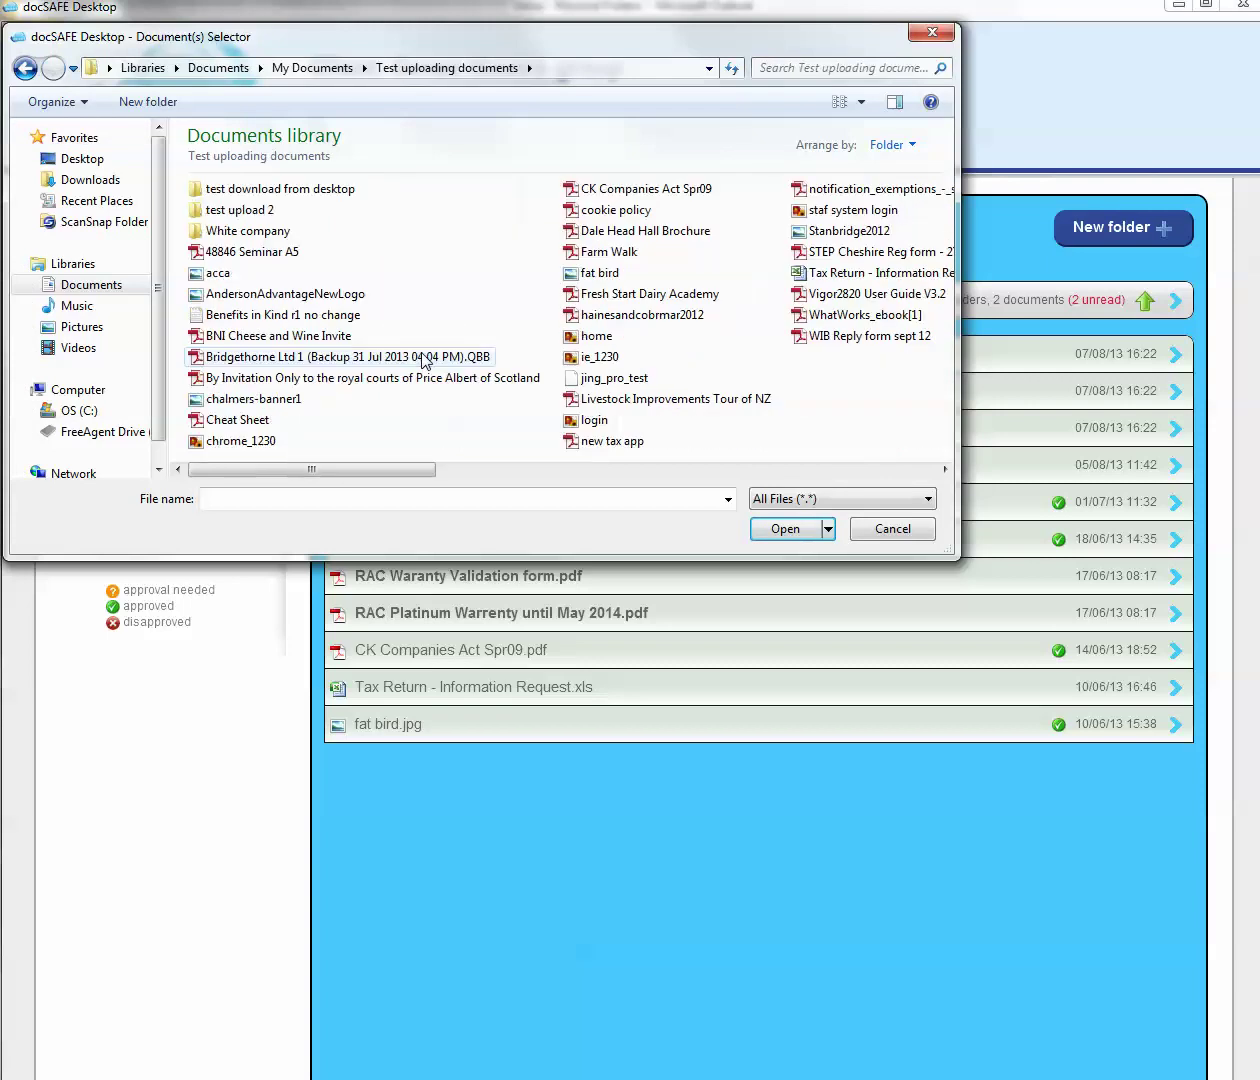
{"action": "left_click", "coordinate": [564, 300]}
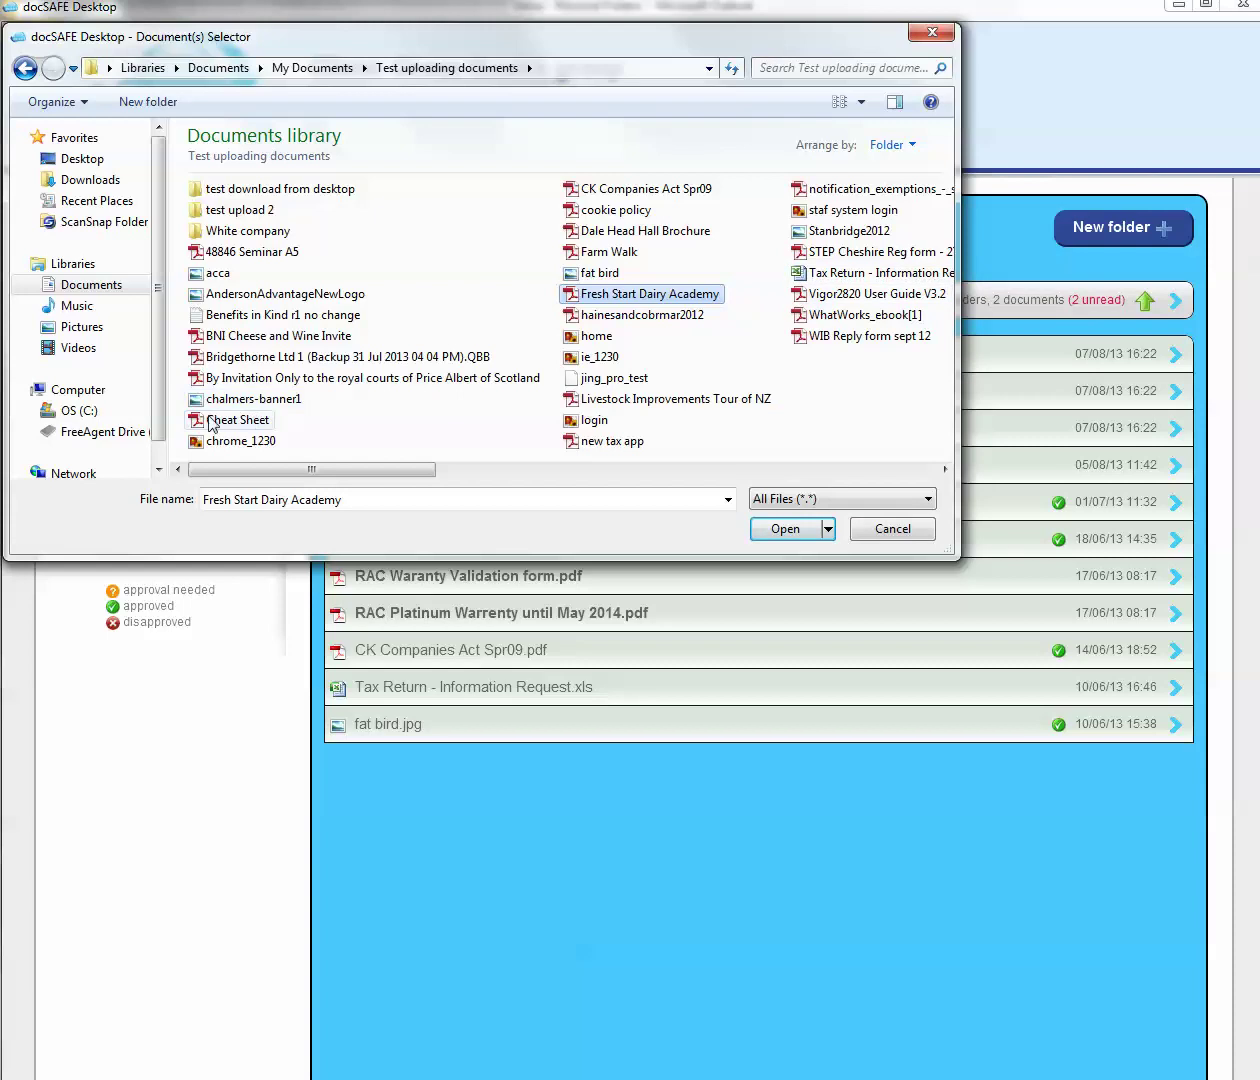
{"action": "left_click", "coordinate": [198, 375], "text": "ctrl"}
{"action": "left_click", "coordinate": [200, 357], "text": "ctrl"}
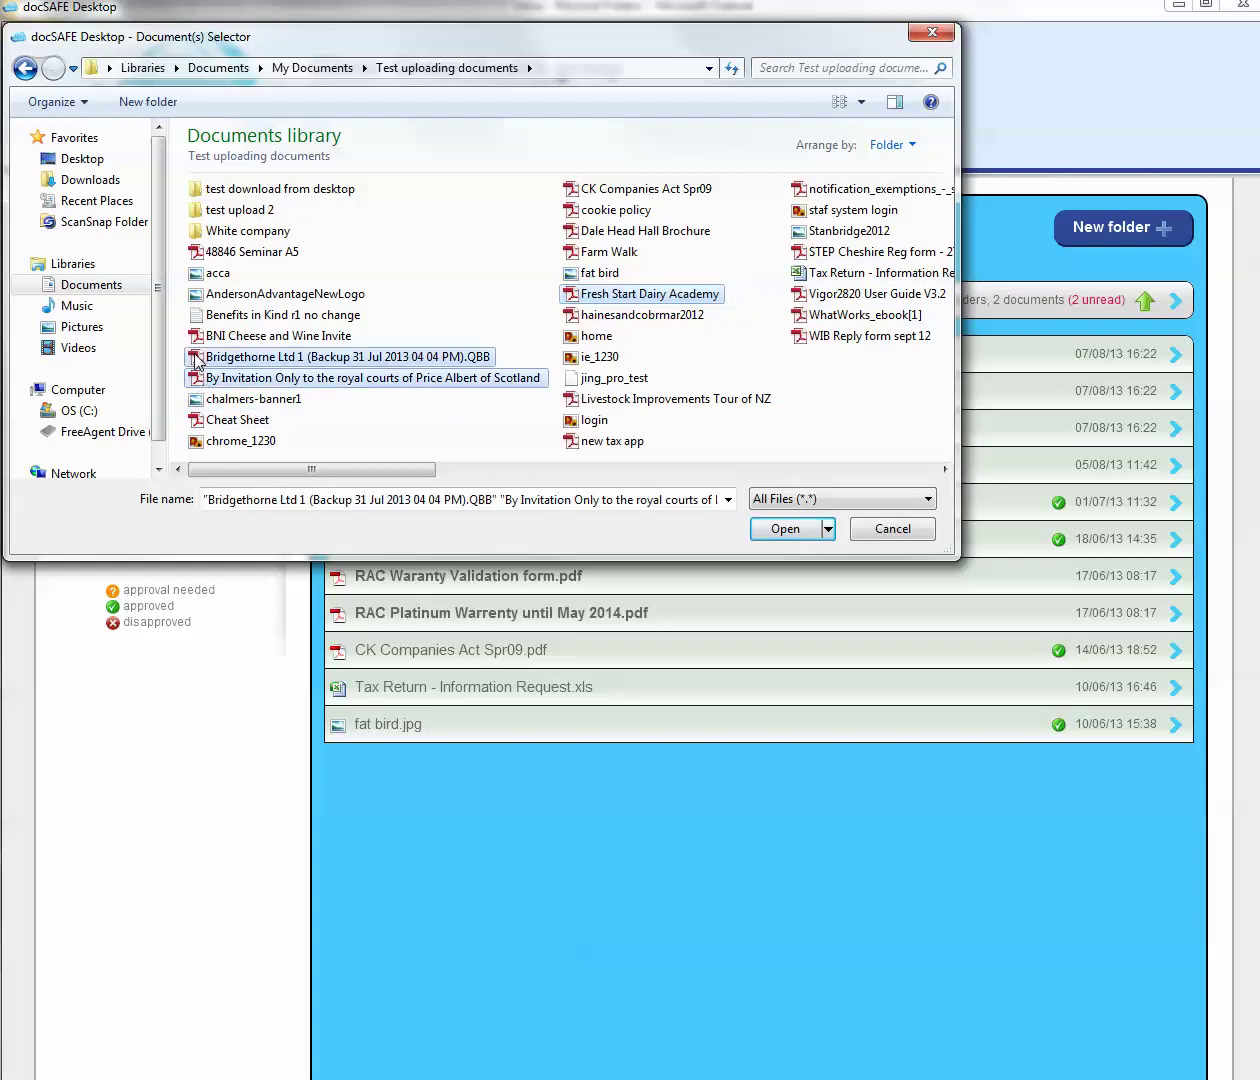
{"action": "left_click", "coordinate": [757, 530]}
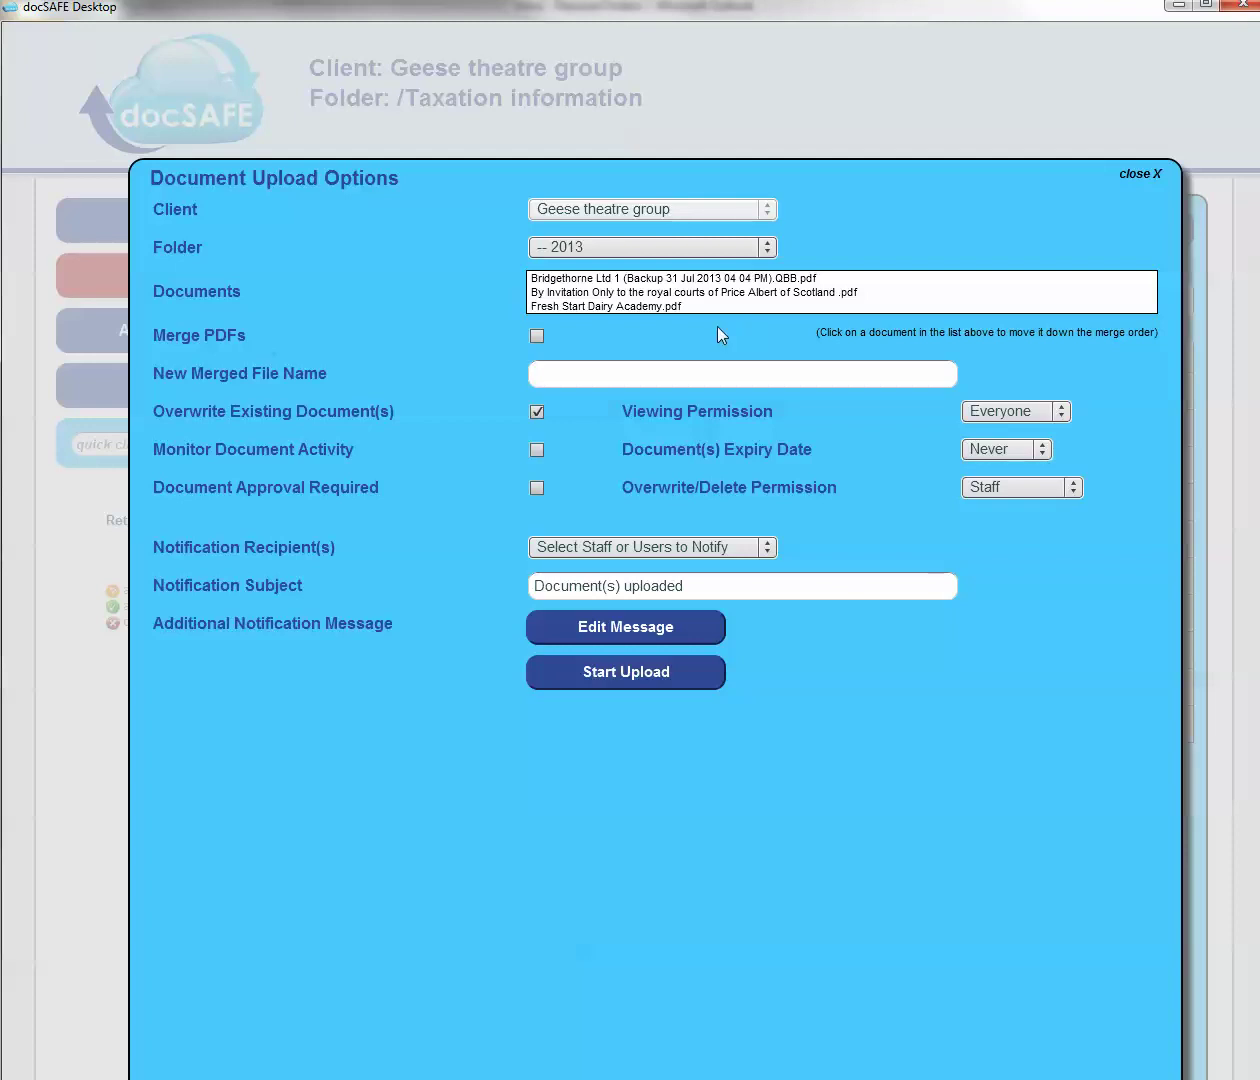
Enable merging of the PDFs and order them as Fresh Start Dairy Academy, Bridgethorne Ltd 1, By Invitation Only
{"action": "left_click", "coordinate": [535, 337]}
{"action": "left_click", "coordinate": [655, 292]}
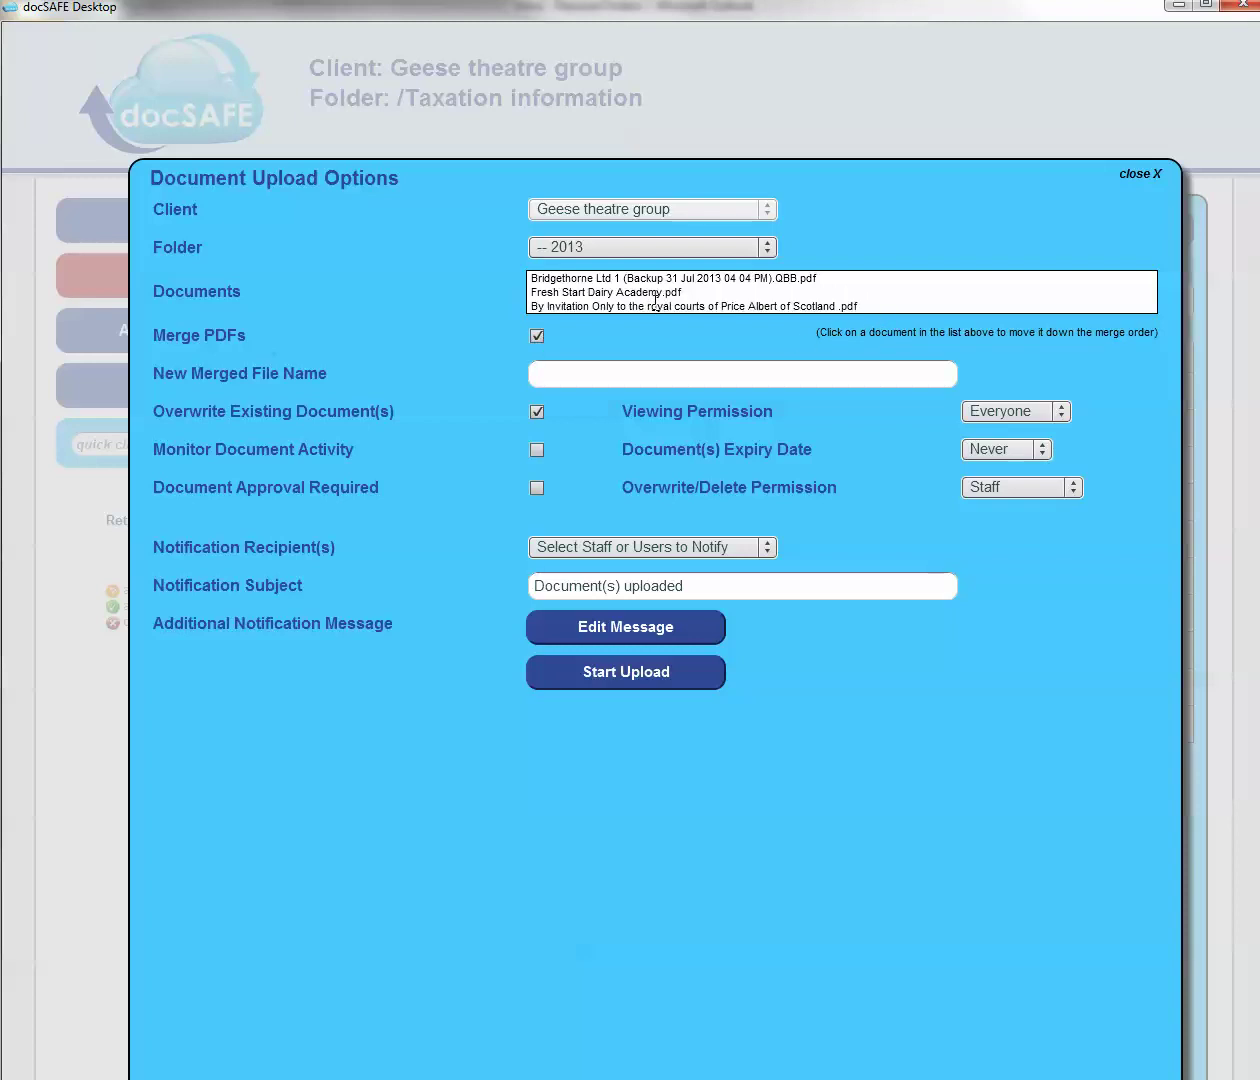
{"action": "left_click", "coordinate": [651, 281]}
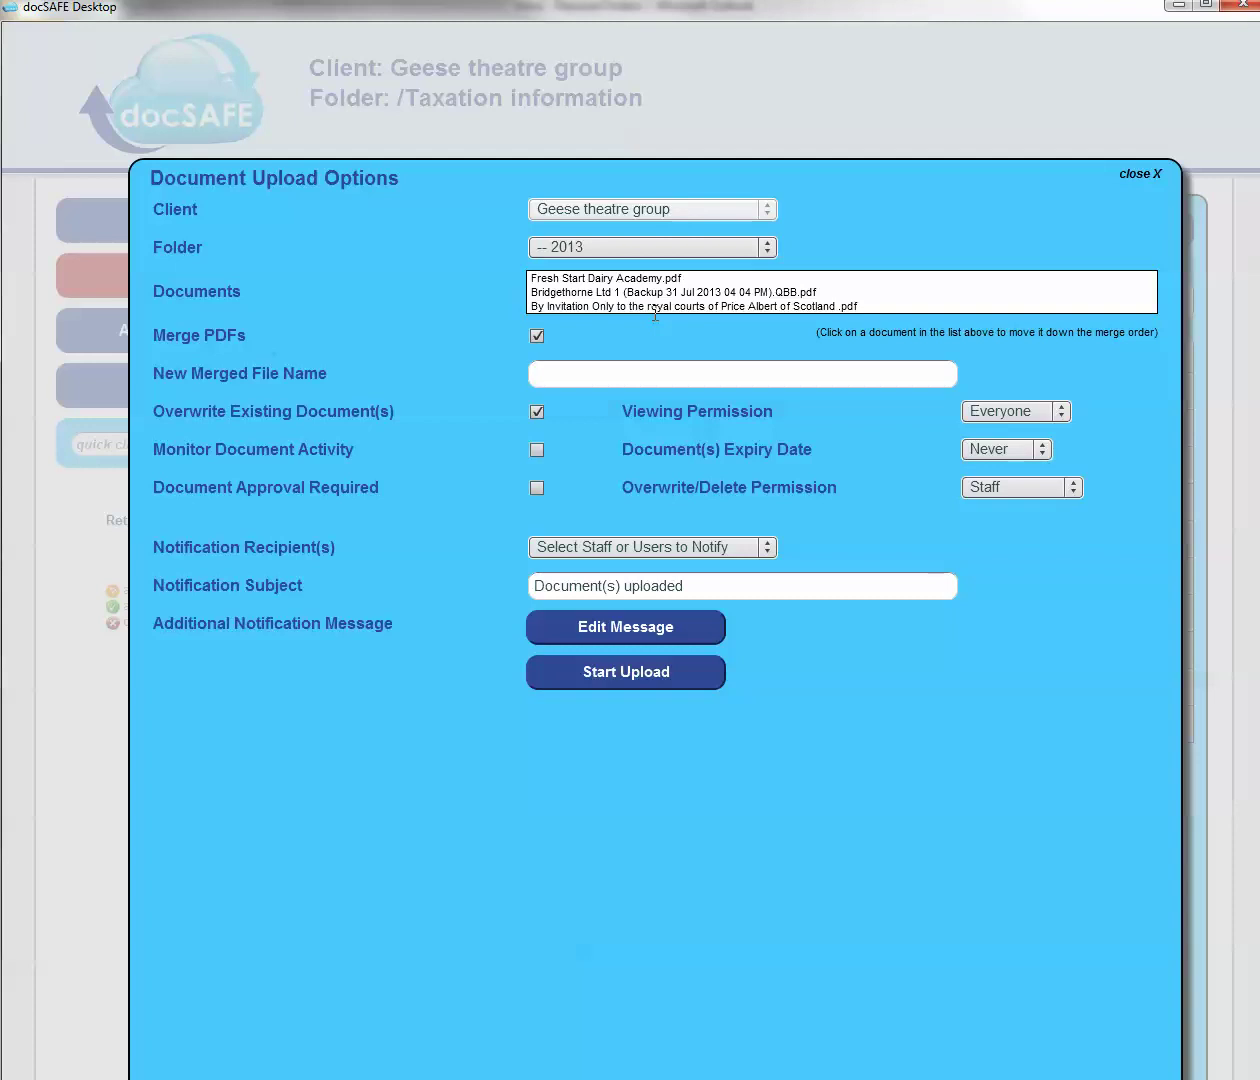
Name the new merged file "Tax return"
{"action": "left_click", "coordinate": [645, 384]}
{"action": "type", "text": "Tax T"}
{"action": "key", "text": "BackSpace"}
{"action": "key", "text": "BackSpace"}
{"action": "type", "text": "retur"}
Start the merged file's upload, answer the confirmation prompt and go back to the Taxation information folder
{"action": "left_click", "coordinate": [612, 686]}
{"action": "left_click", "coordinate": [611, 682]}
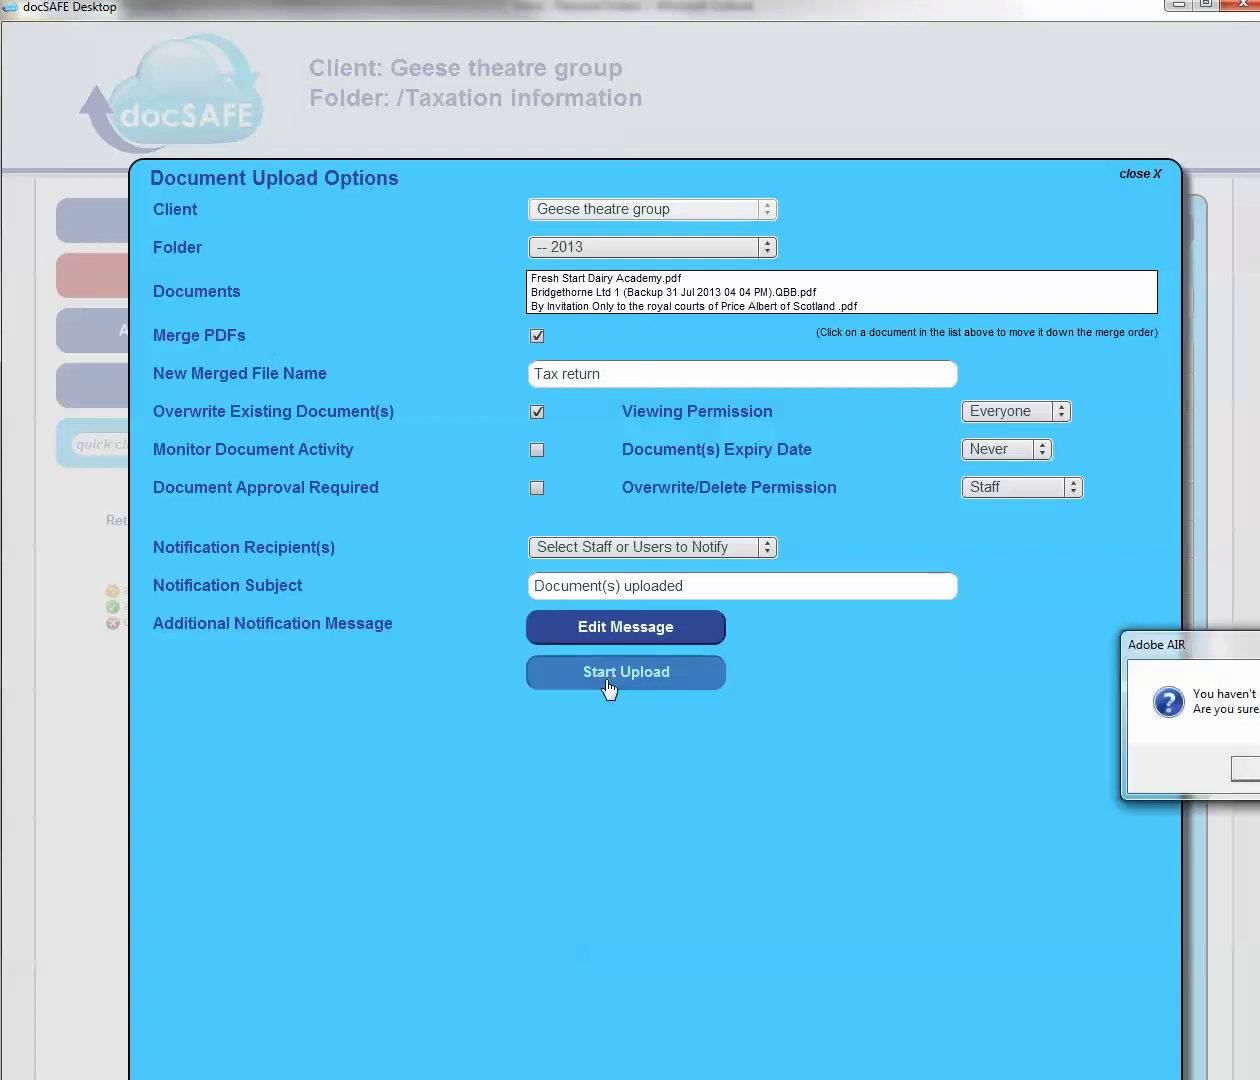
{"action": "left_click", "coordinate": [1248, 770]}
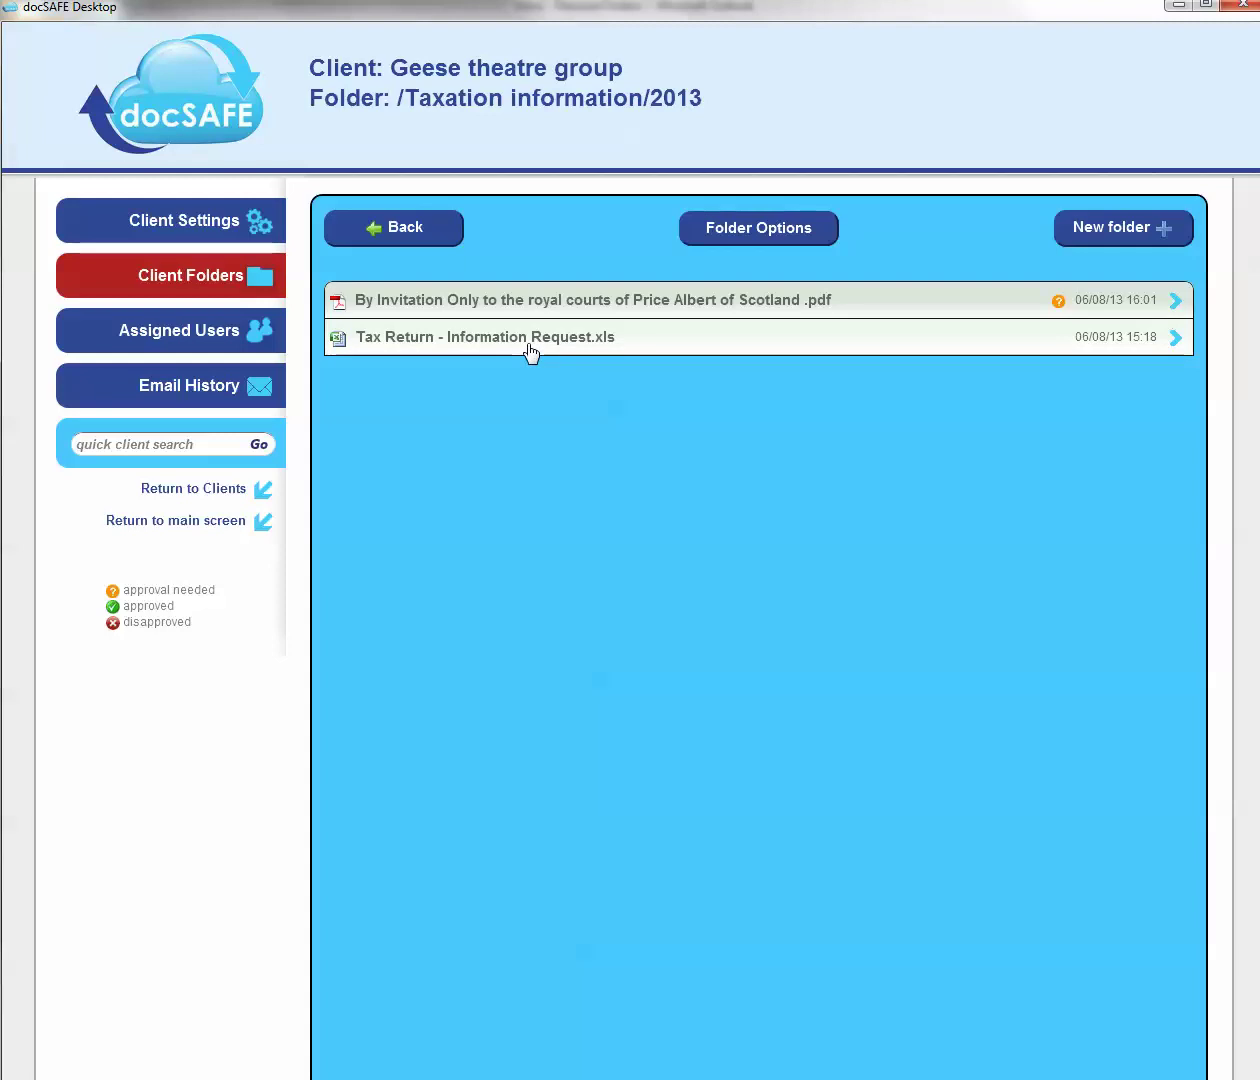
{"action": "left_click", "coordinate": [366, 241]}
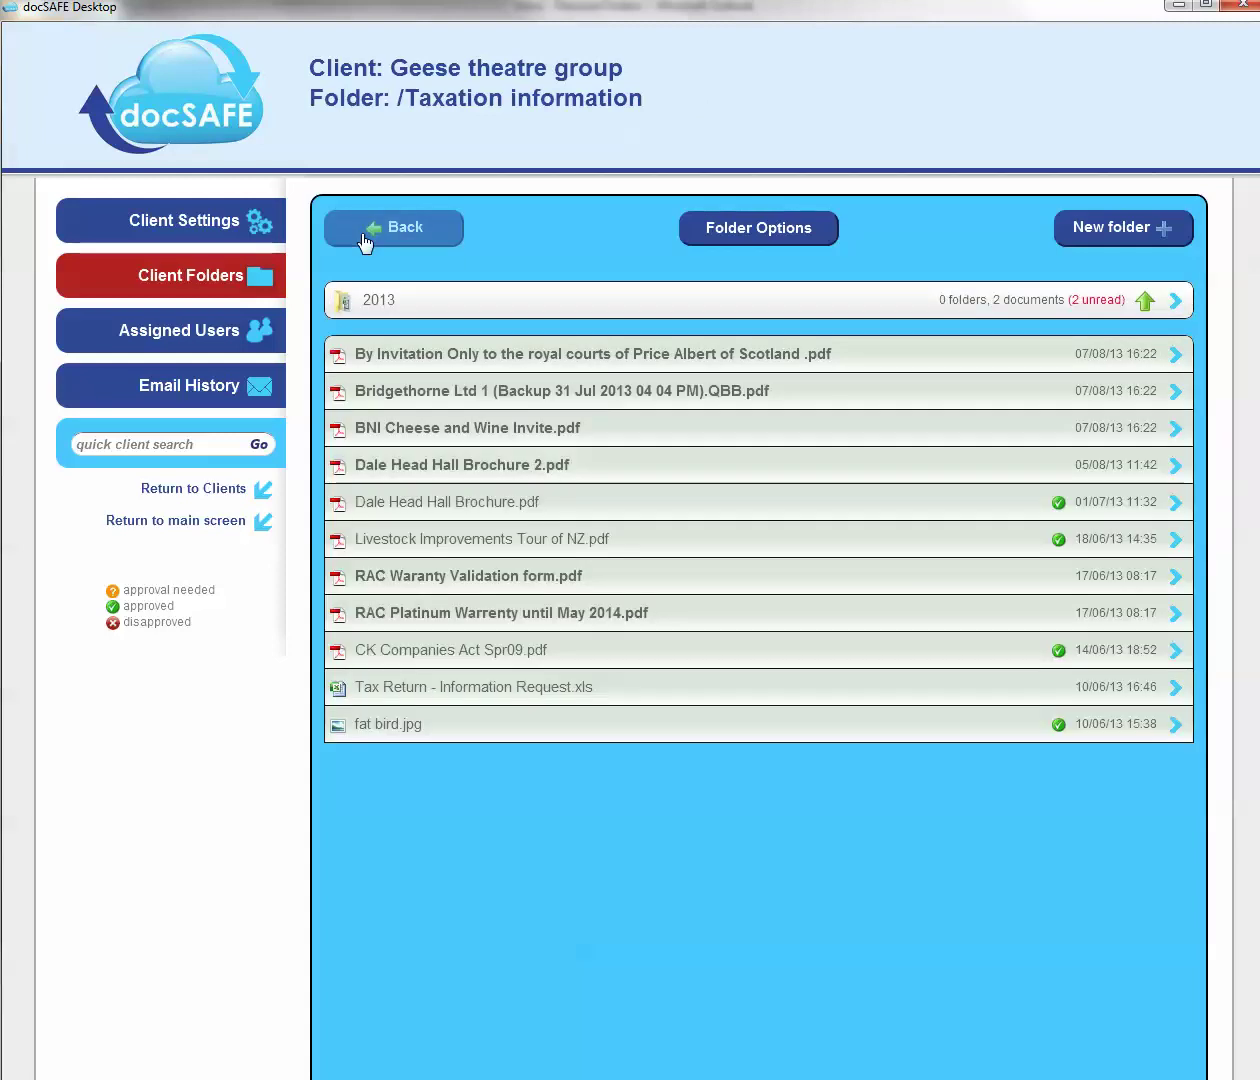